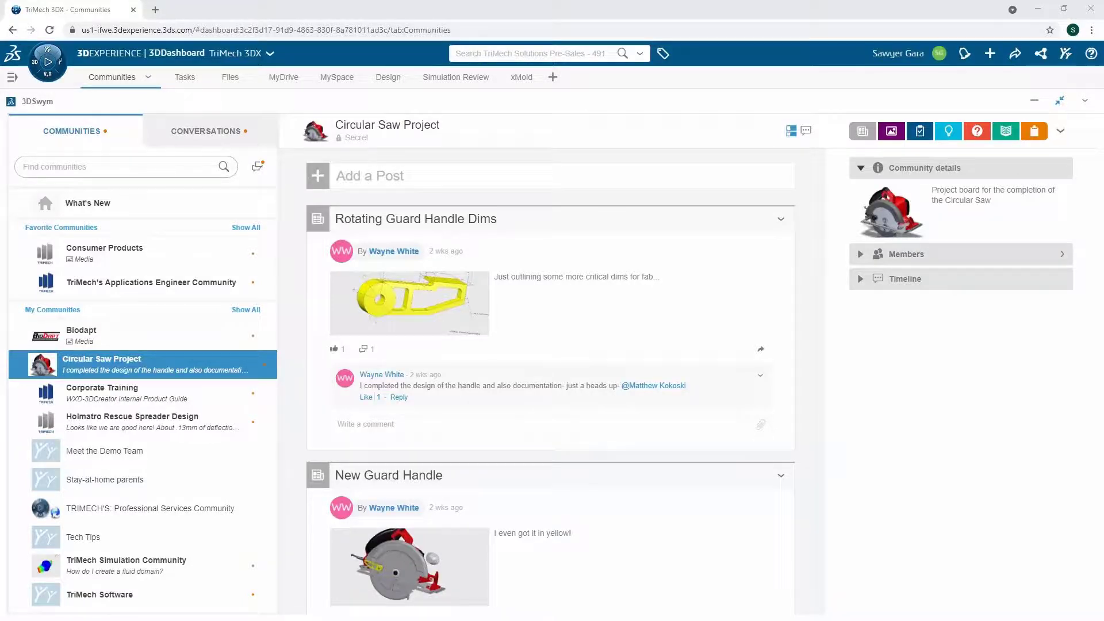
# - Move the 'Create Mold for Guard Lever' task card from To Do into In Work
pyautogui.click(187, 82)
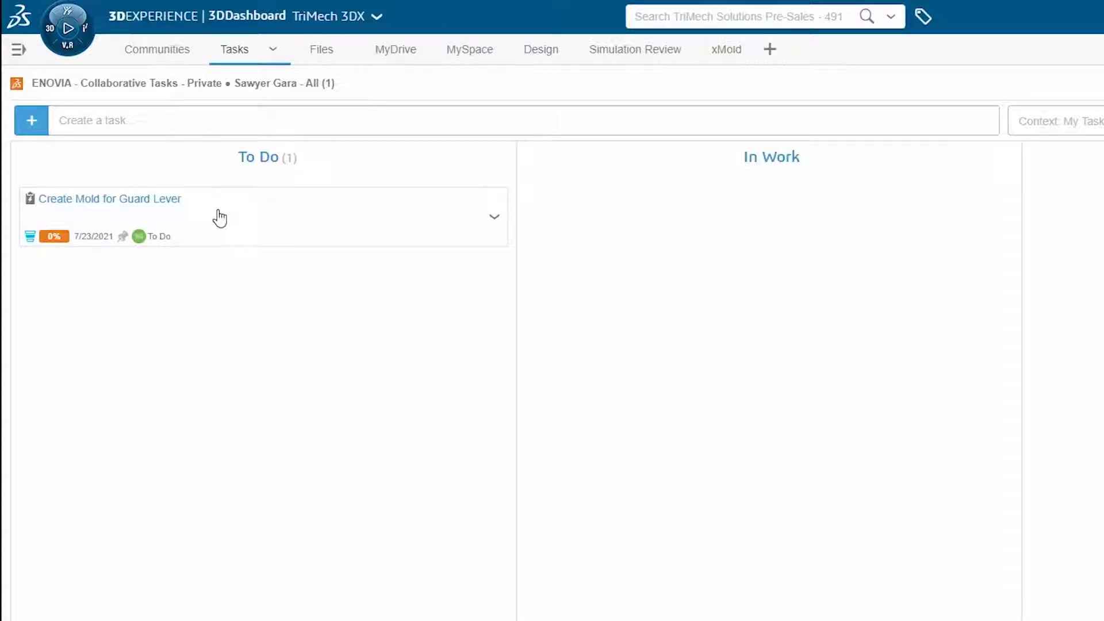
pyautogui.moveTo(219, 218); pyautogui.dragTo(771, 252)
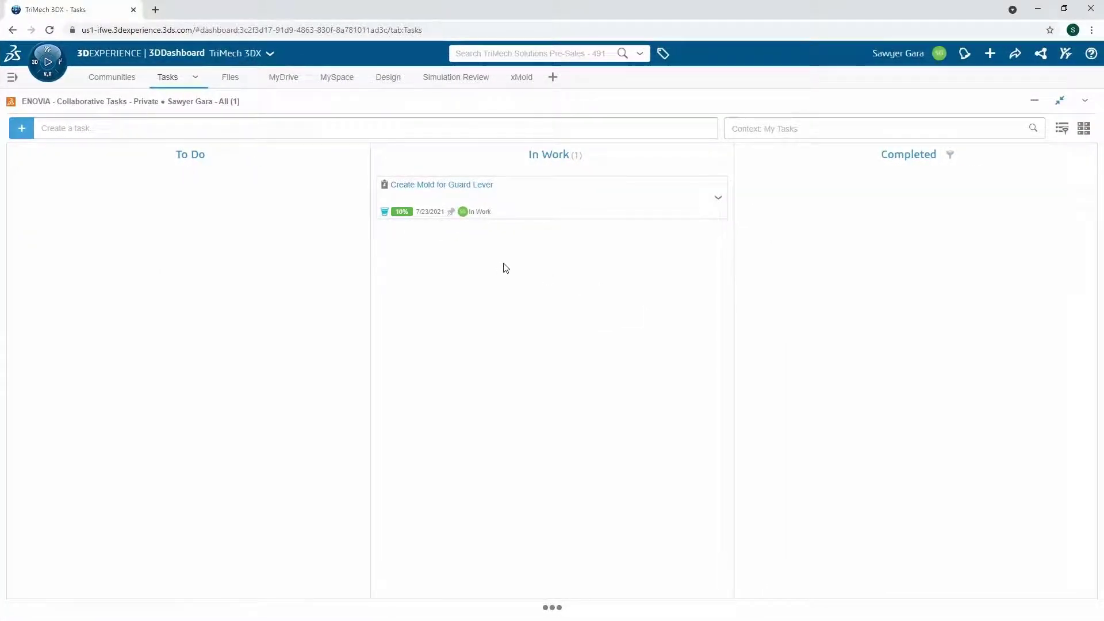
# - Create a new xMold component and name it 'Guard Lever Mold'
pyautogui.click(524, 78)
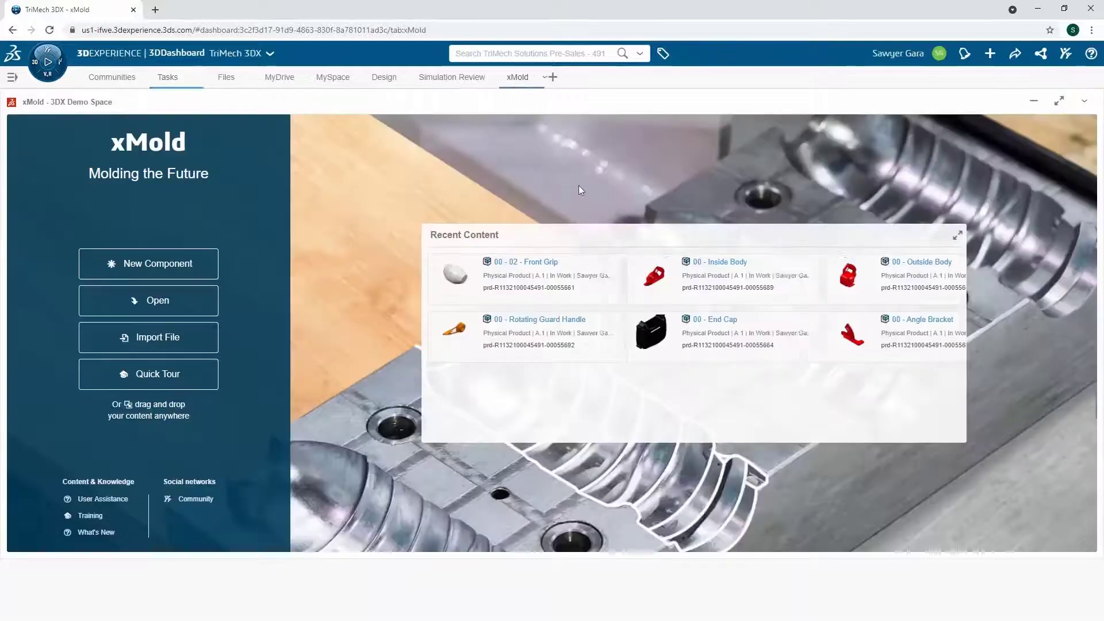
pyautogui.click(198, 298)
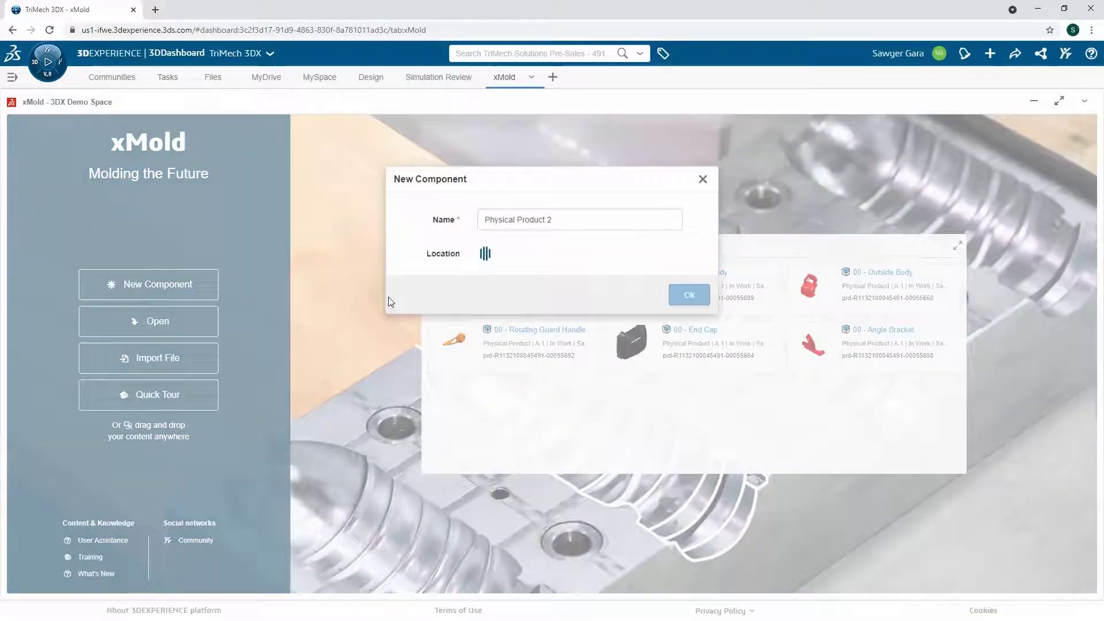
pyautogui.moveTo(563, 223); pyautogui.dragTo(498, 221)
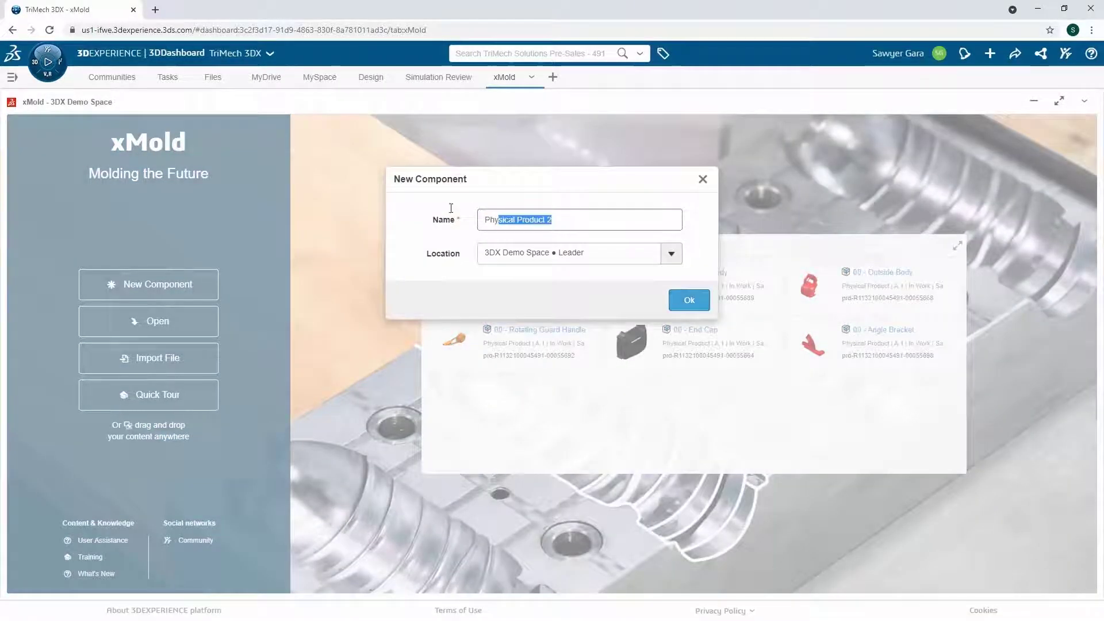
pyautogui.write('Guard')
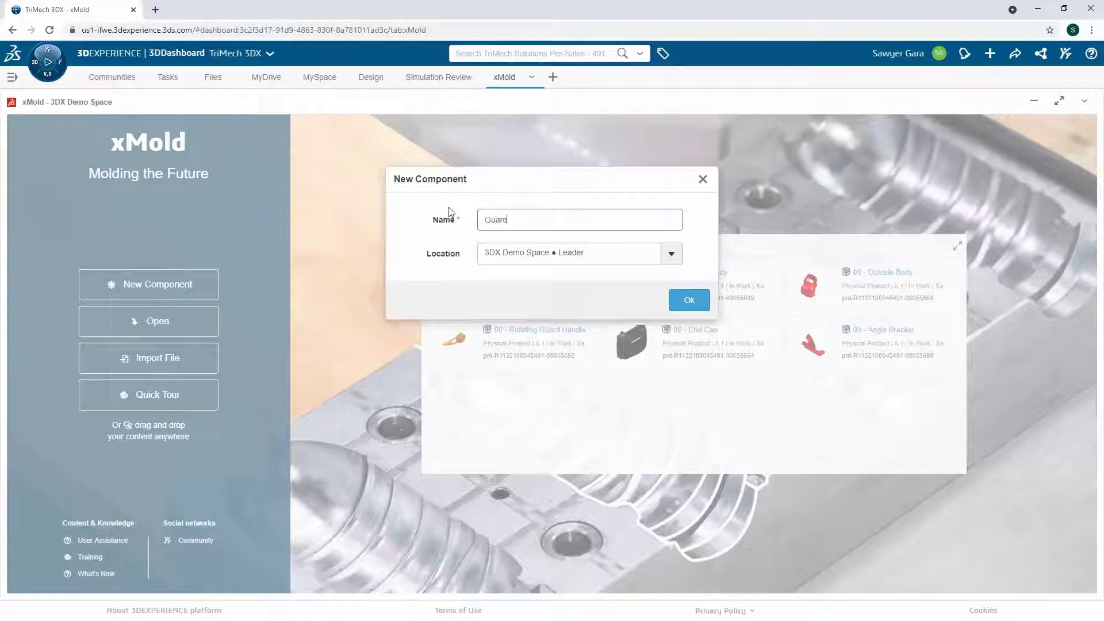
pyautogui.write(' Lever K')
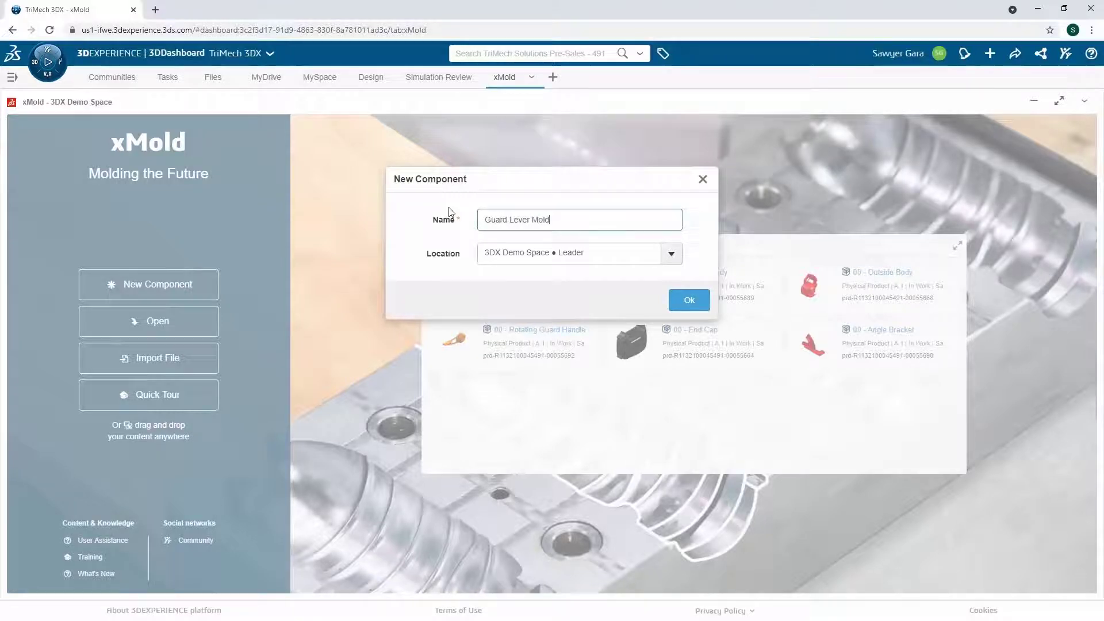
pyautogui.click(689, 300)
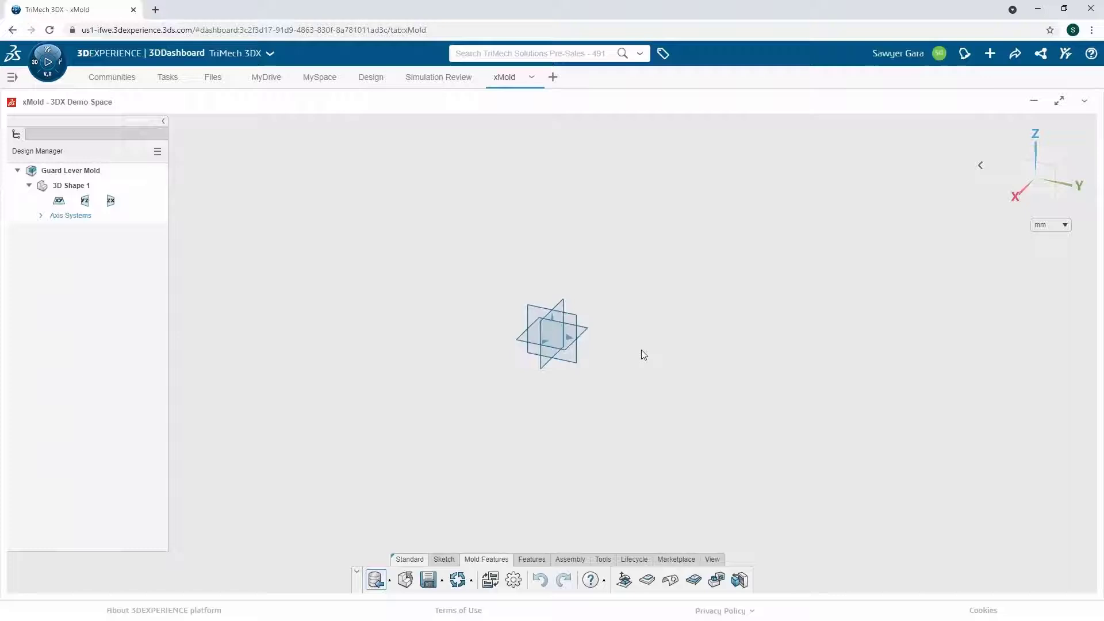
# - For Insert Geometry, search 'guard' and choose the Rotating Guard Handle component
pyautogui.click(533, 559)
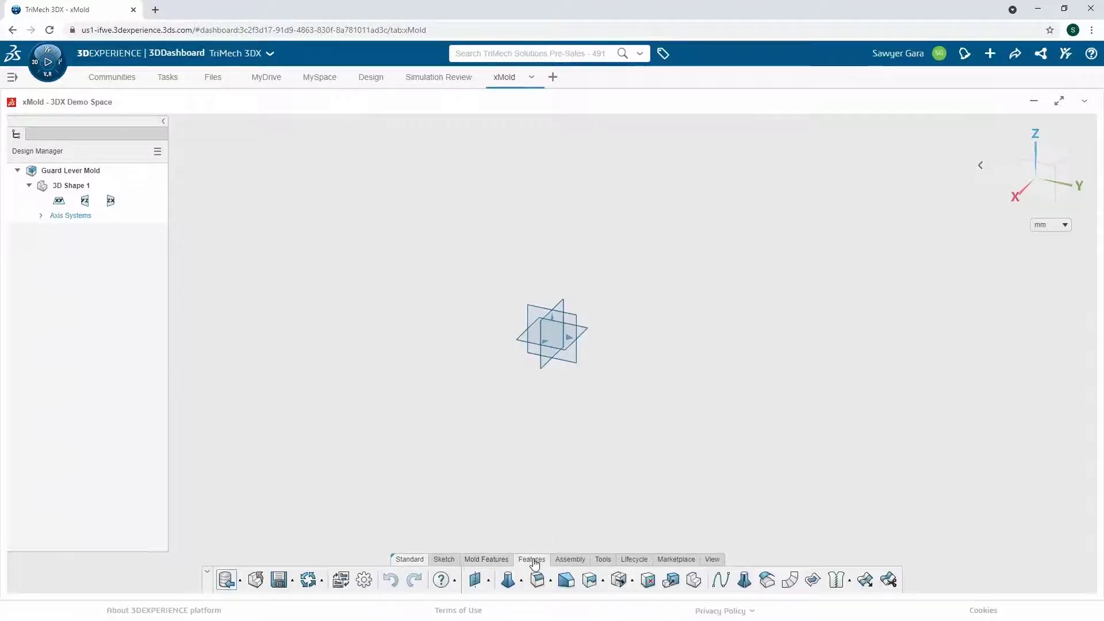
pyautogui.click(693, 581)
pyautogui.click(303, 163)
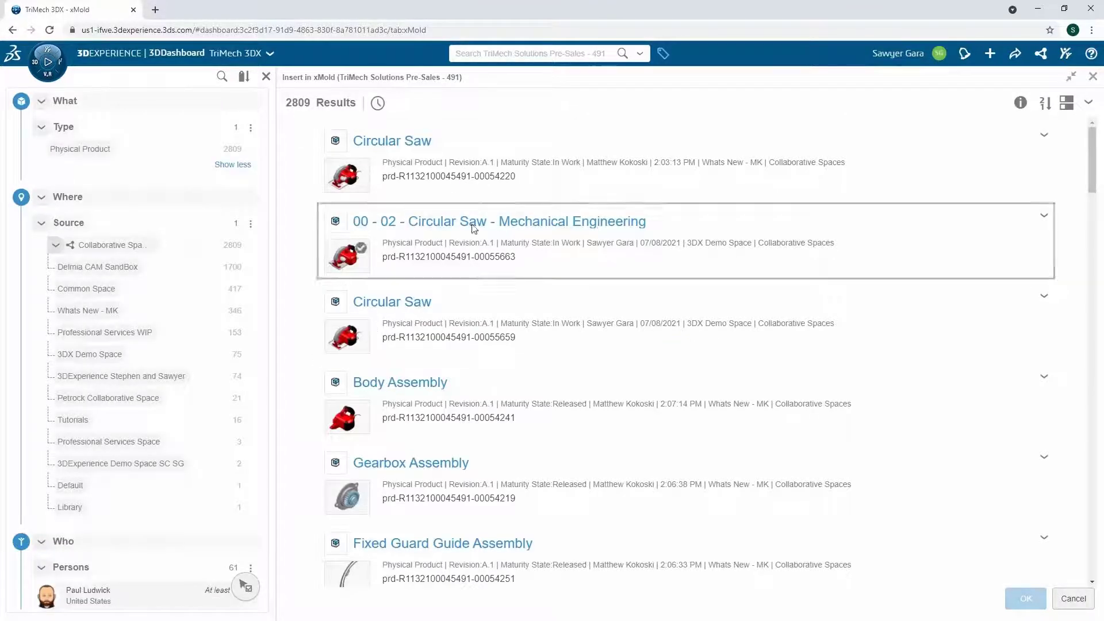
pyautogui.click(91, 313)
pyautogui.click(550, 54)
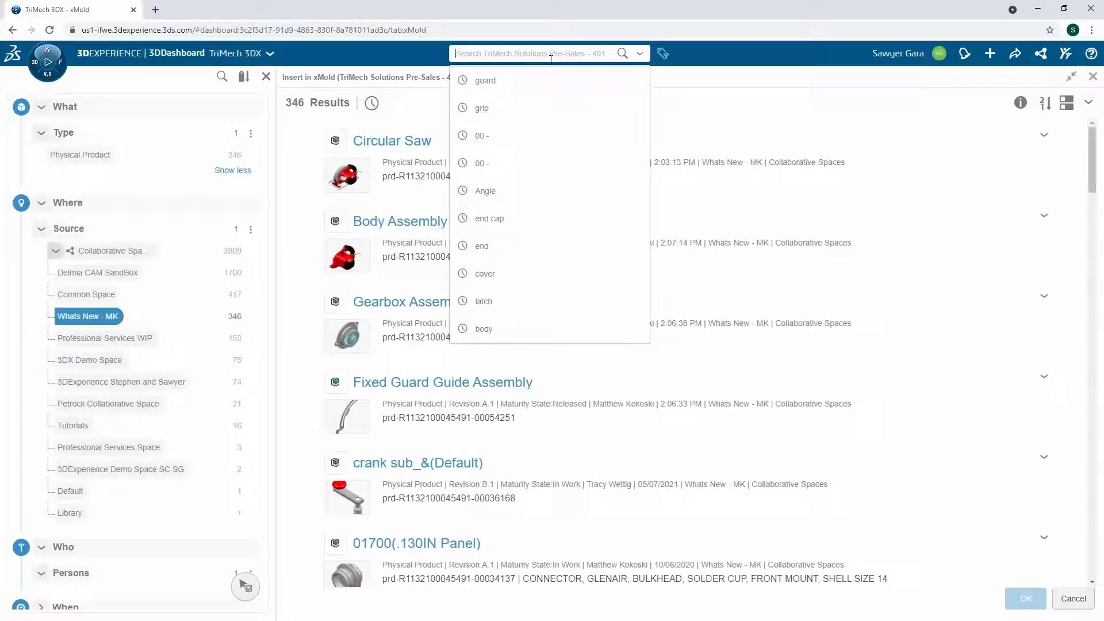
pyautogui.click(592, 86)
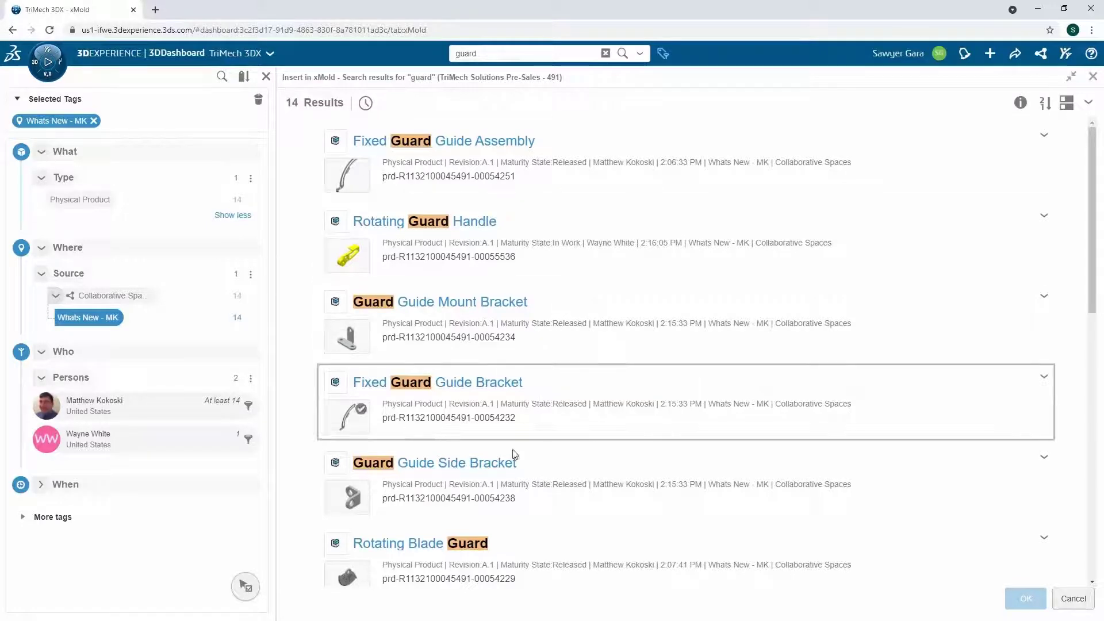
pyautogui.click(115, 443)
pyautogui.click(444, 186)
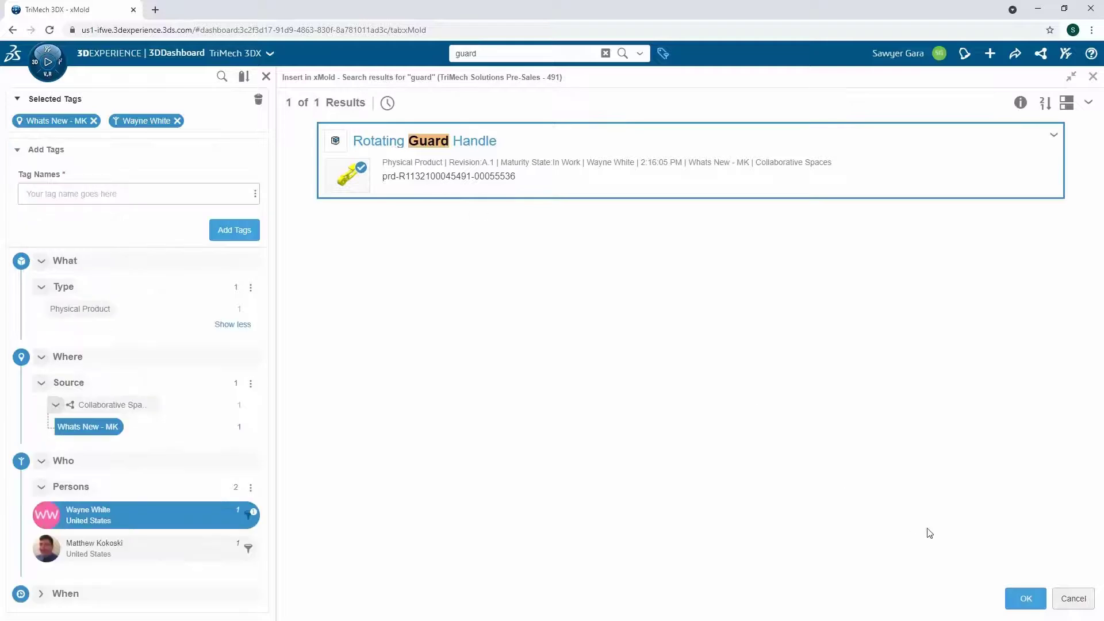
pyautogui.click(1024, 598)
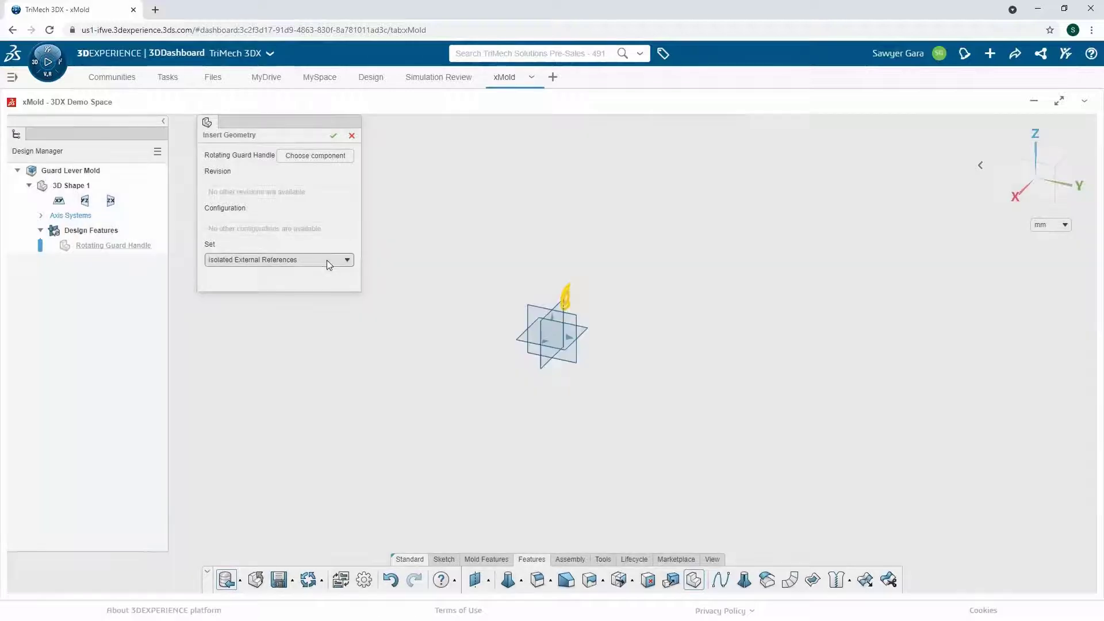
# - Insert the Rotating Guard Handle geometry into the Design Features set
pyautogui.click(327, 260)
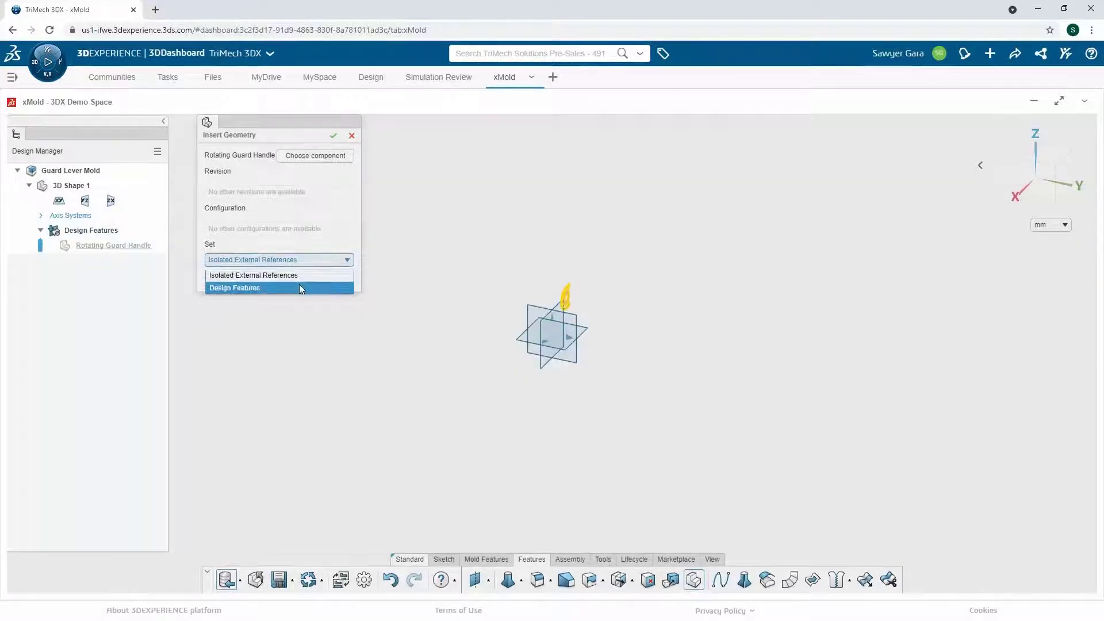
pyautogui.click(299, 285)
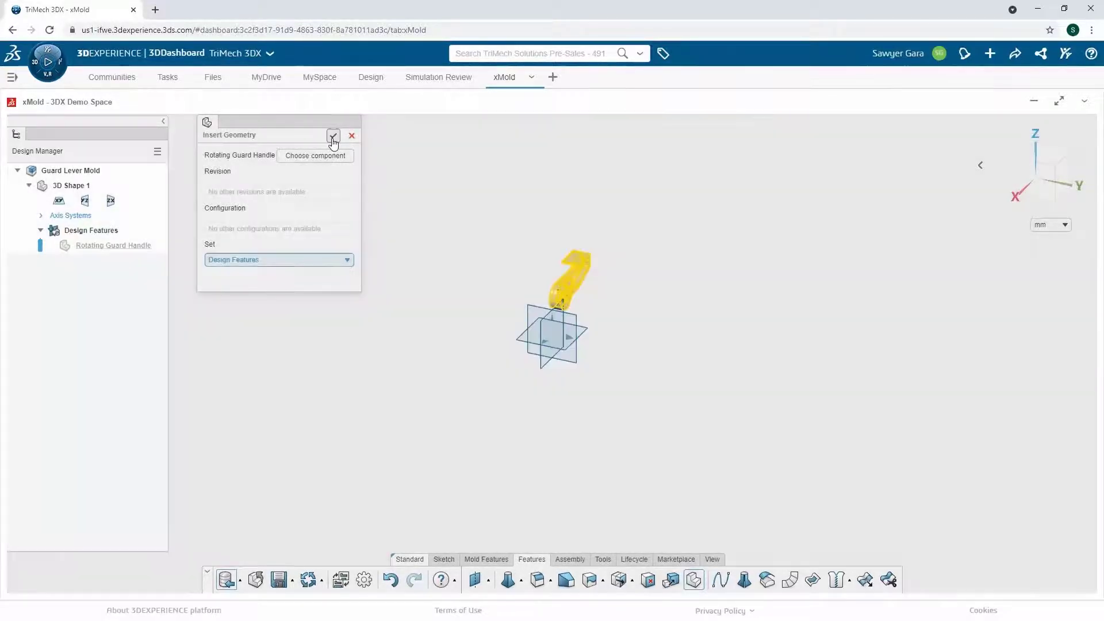
pyautogui.click(333, 135)
pyautogui.moveTo(636, 320)
pyautogui.mouseDown(button='middle')
pyautogui.moveTo(554, 301)
pyautogui.moveTo(550, 402)
pyautogui.moveTo(598, 435)
pyautogui.moveTo(578, 491)
pyautogui.moveTo(611, 330)
pyautogui.mouseUp(button='middle')
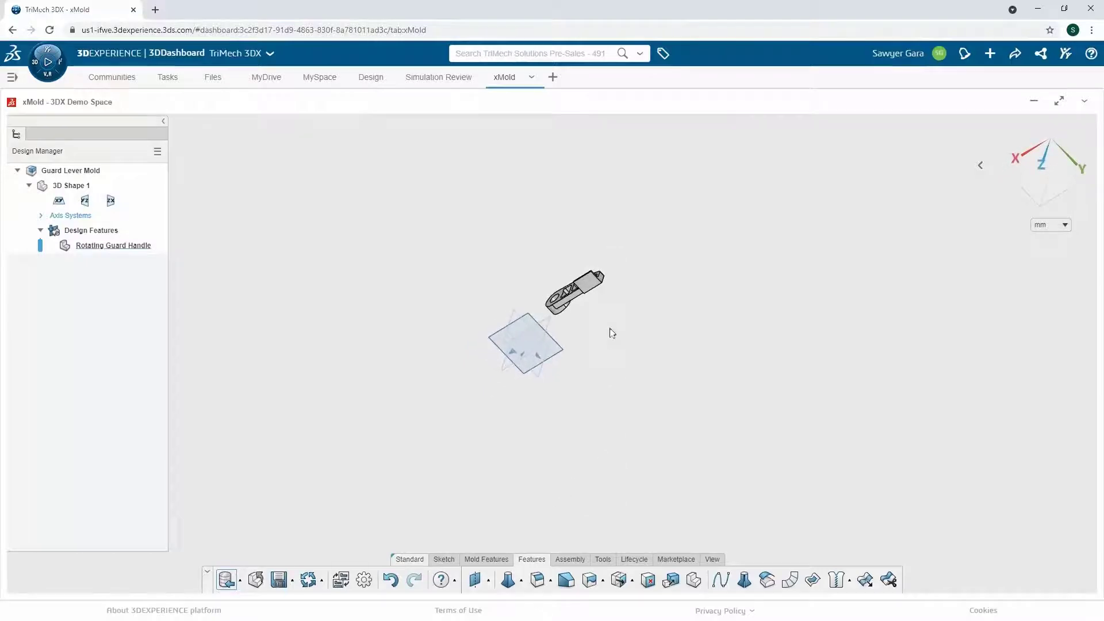
# - Orbit and zoom to an isometric view looking down on the guard handle's top
pyautogui.moveTo(590, 288); pyautogui.dragTo(417, 302, button='middle')
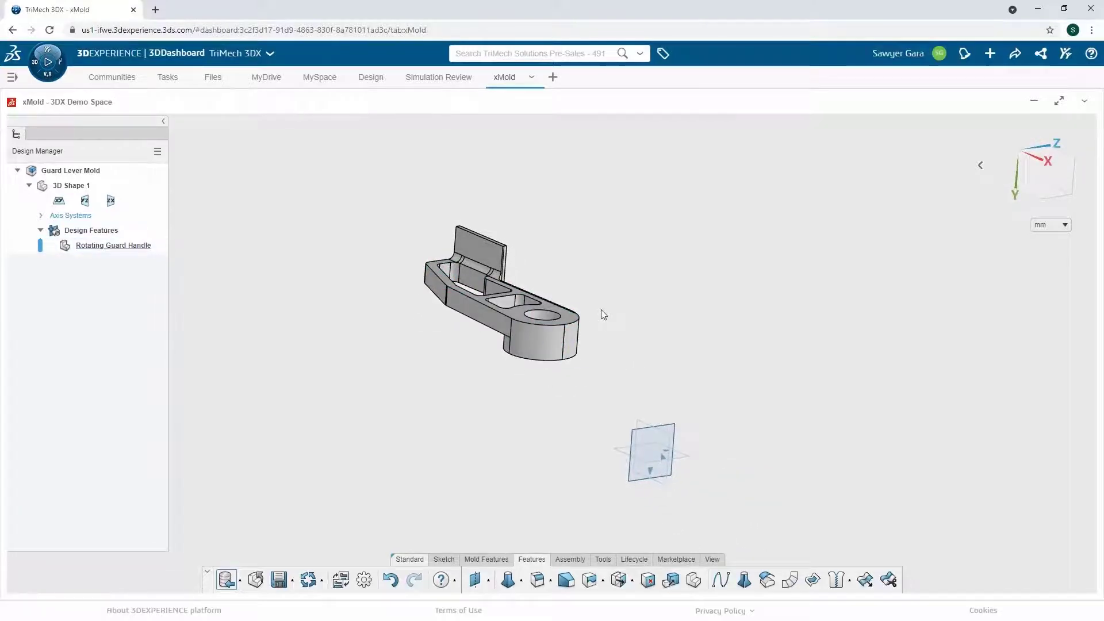
pyautogui.moveTo(476, 346); pyautogui.dragTo(495, 229, button='middle')
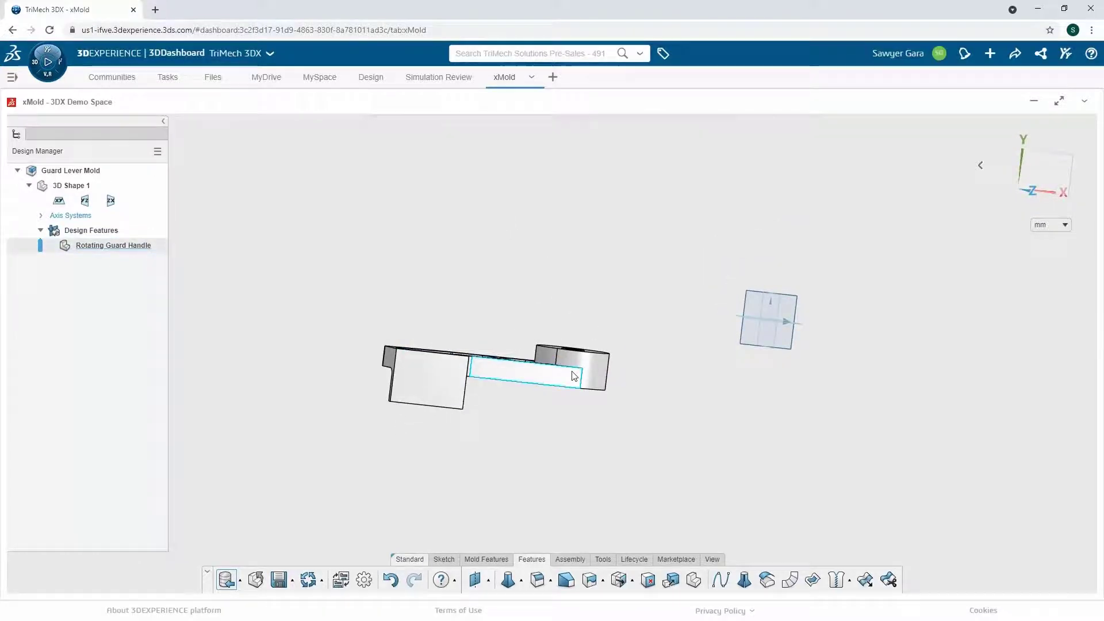
pyautogui.moveTo(573, 376); pyautogui.dragTo(389, 375, button='middle')
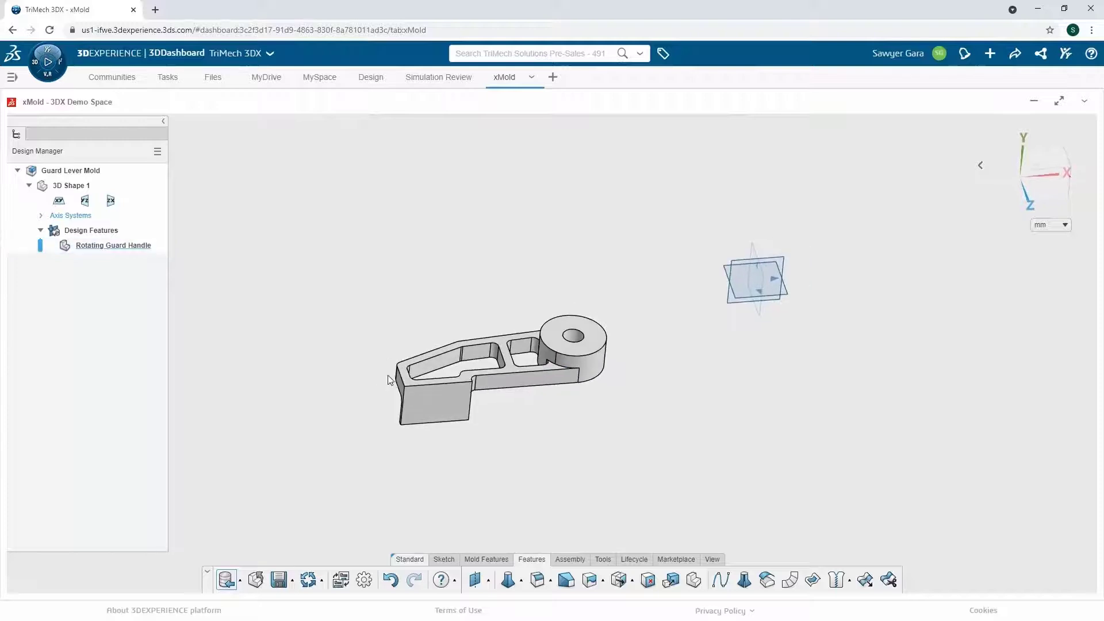
# - Create Plane.1 on the handle's top face with a 0 offset
pyautogui.click(409, 381)
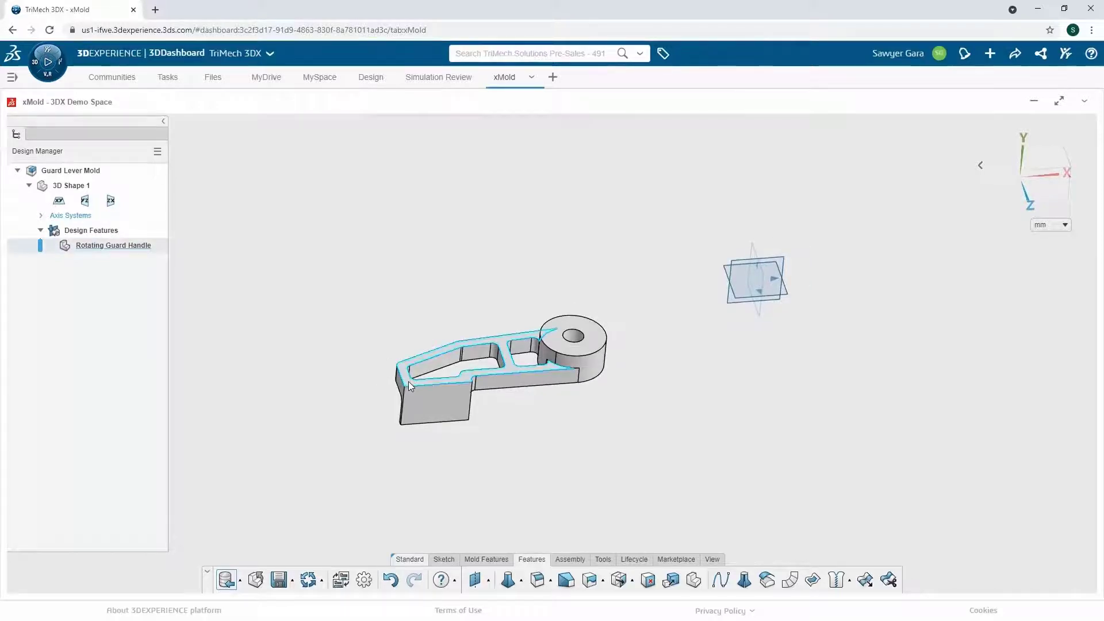
pyautogui.click(475, 580)
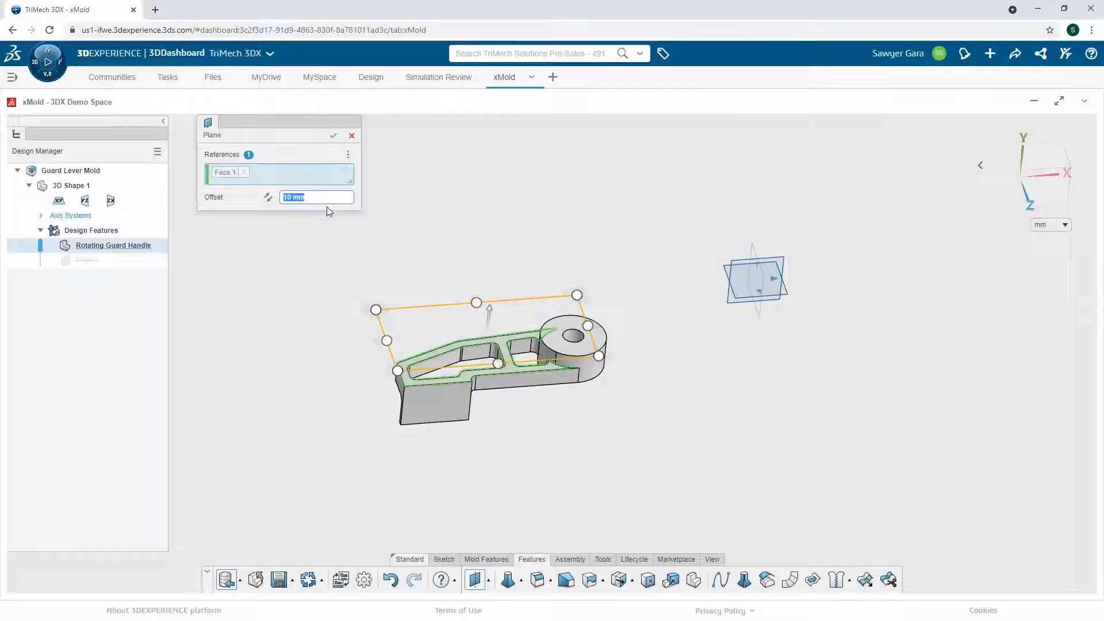
pyautogui.write('0')
pyautogui.press('Return')
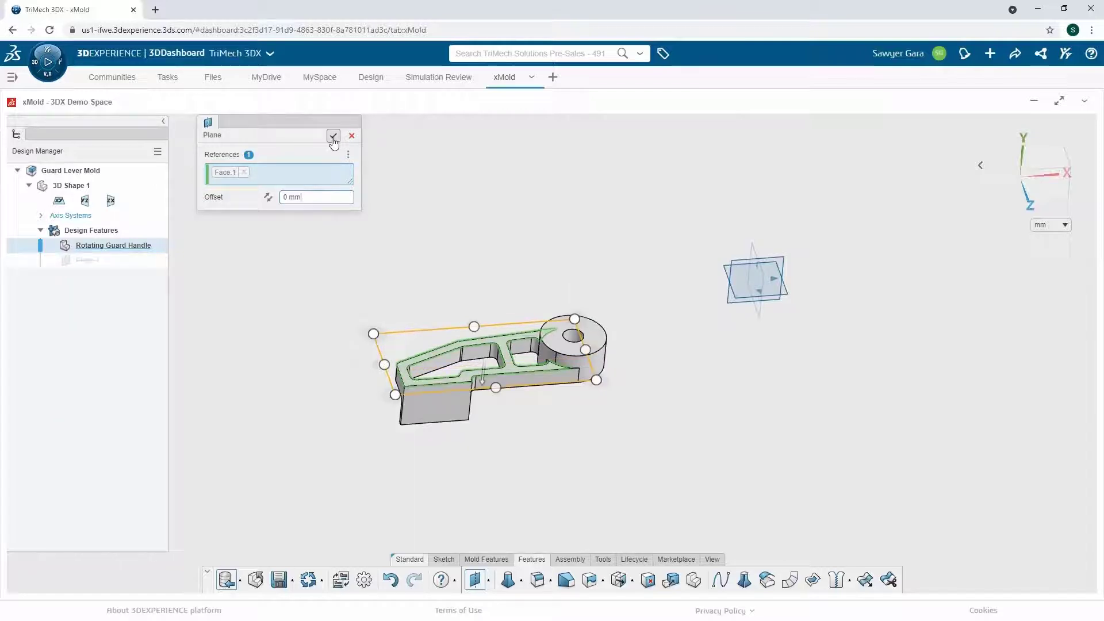
pyautogui.click(333, 141)
# - Split the handle body with Plane.1 to create Split.1
pyautogui.scroll(2, 370, 365)
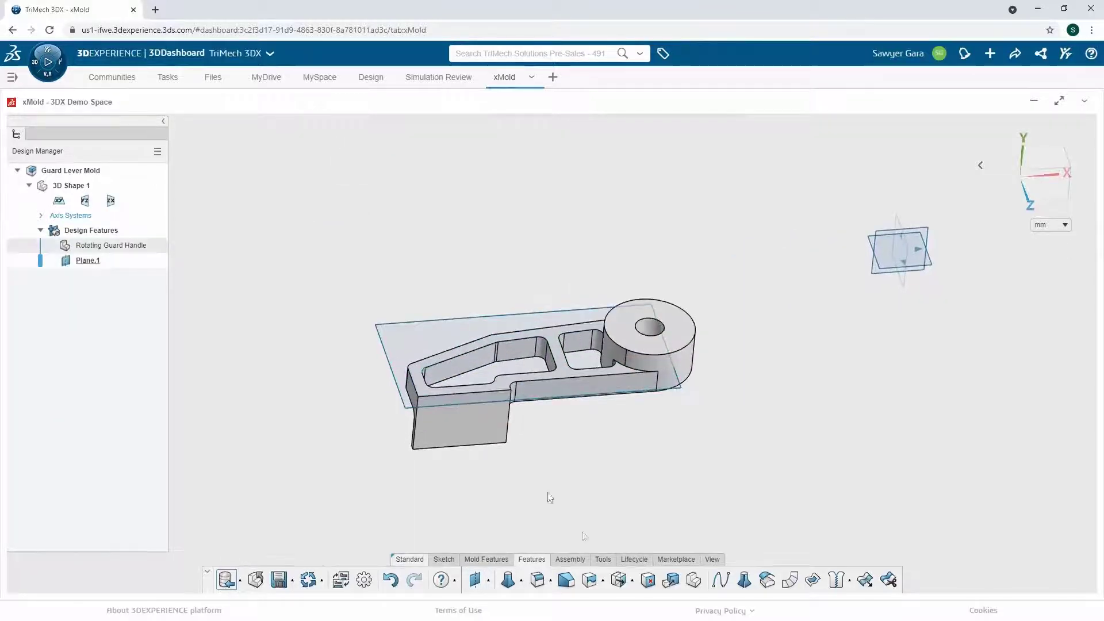
pyautogui.click(589, 580)
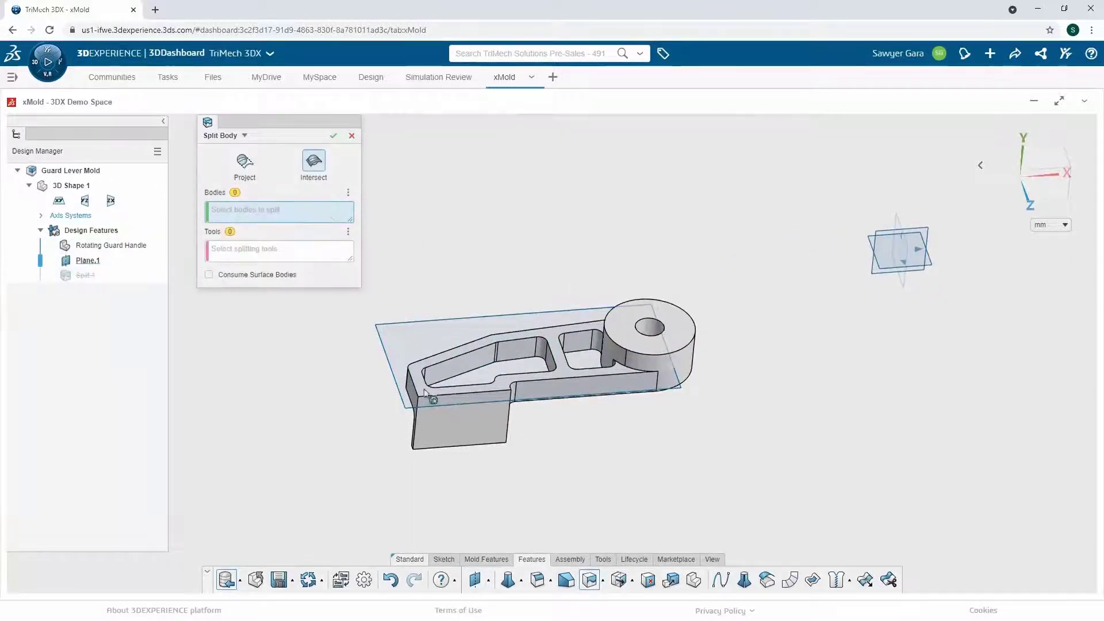
pyautogui.click(680, 347)
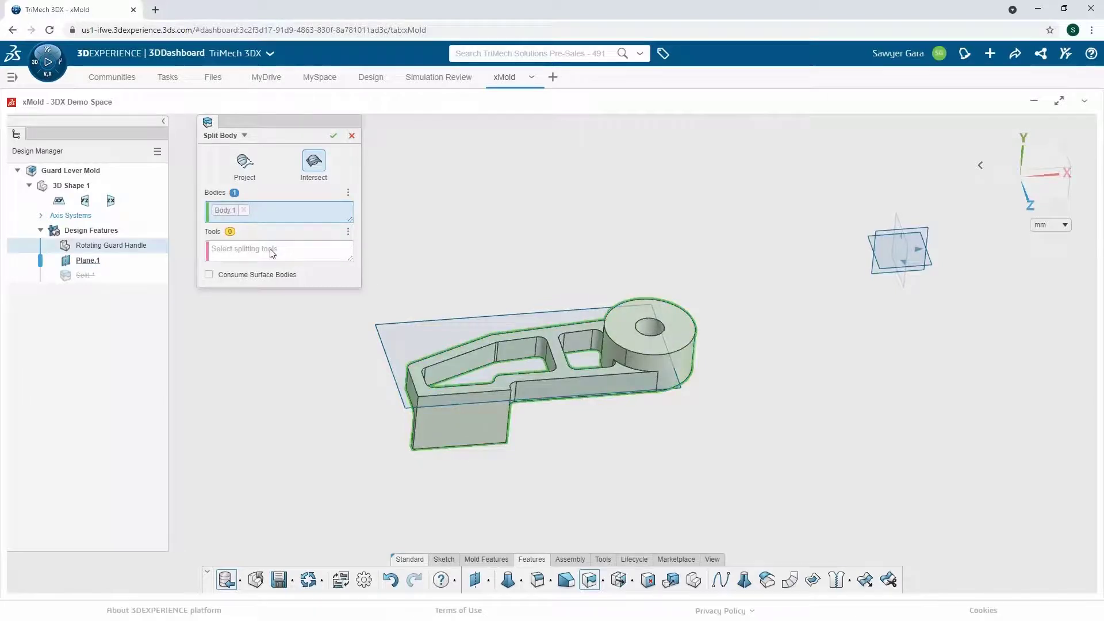
pyautogui.click(399, 334)
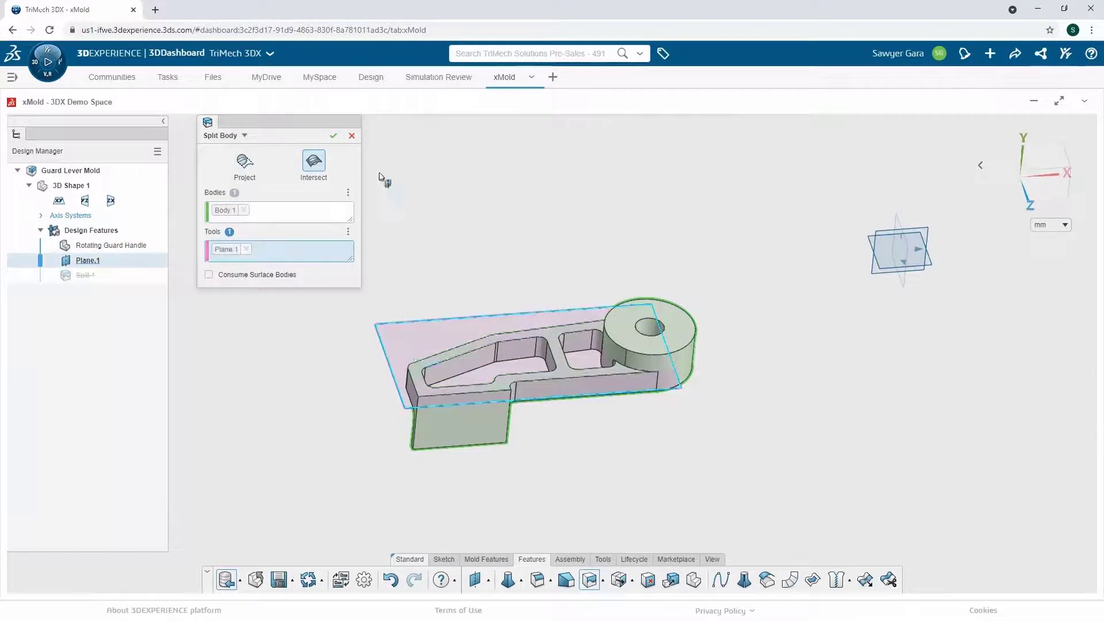
pyautogui.press('Return')
pyautogui.moveTo(699, 428); pyautogui.dragTo(701, 349, button='middle')
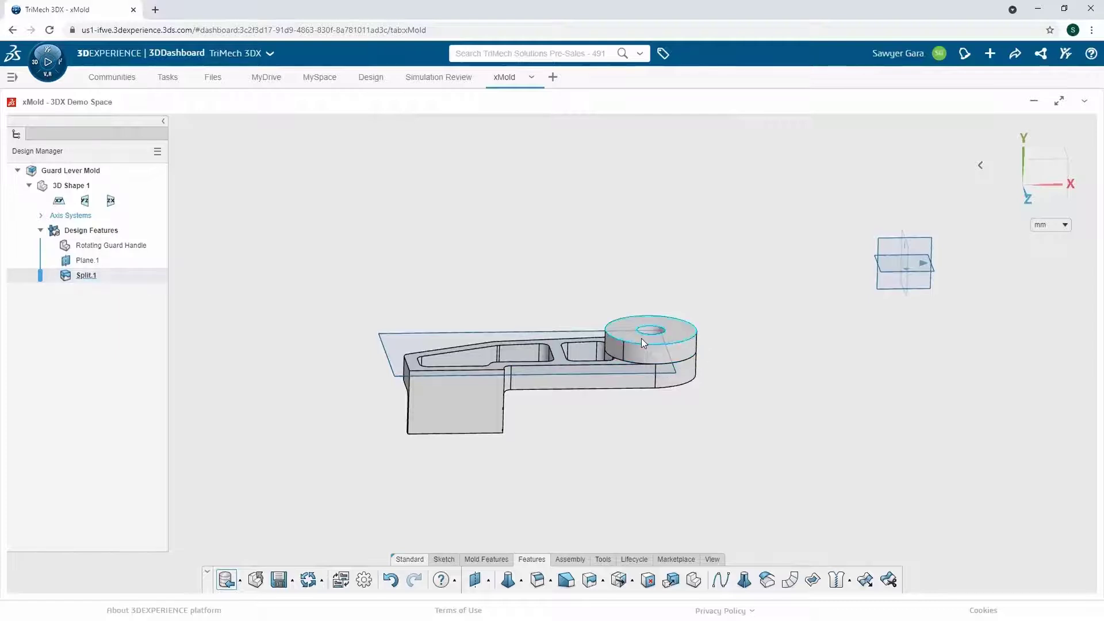
# - Hide the splitting plane Plane.1
pyautogui.click(95, 263)
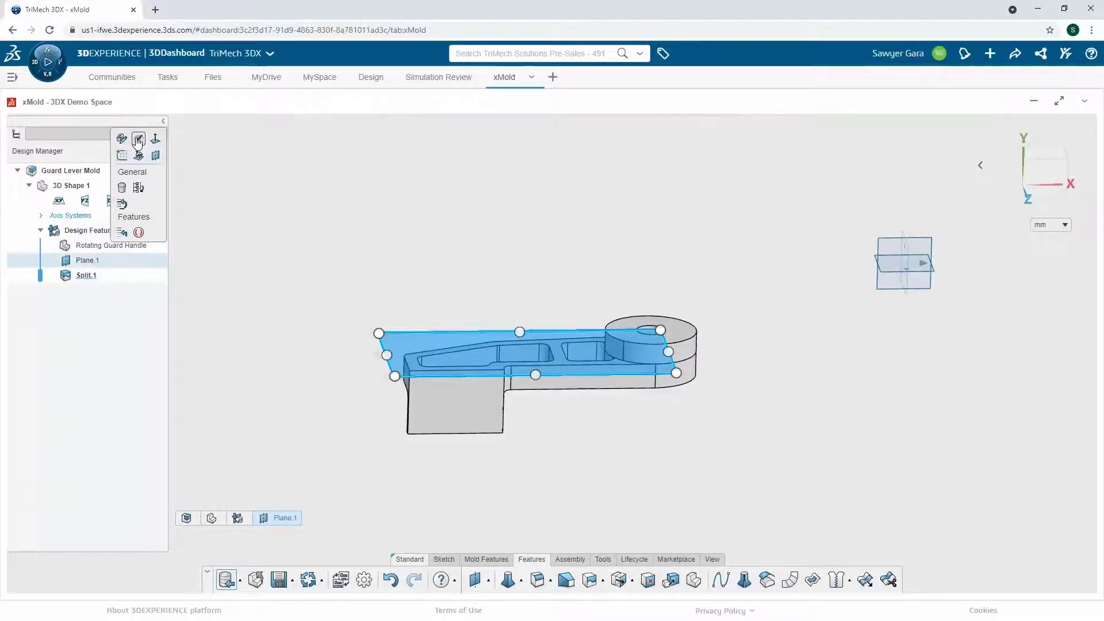
pyautogui.click(137, 144)
pyautogui.scroll(2, 617, 430)
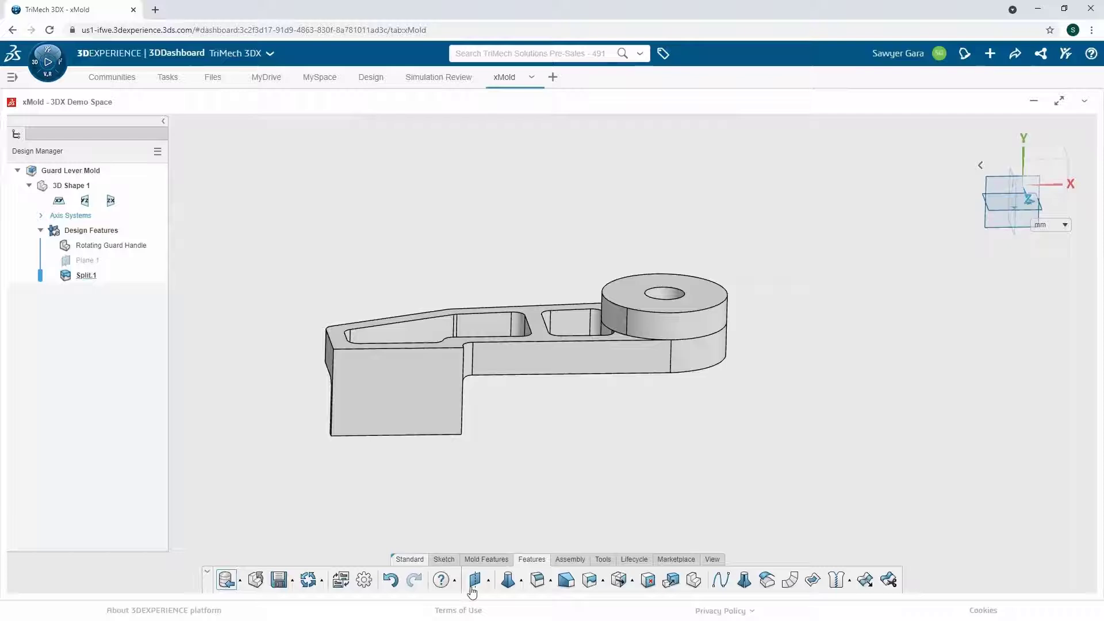
# - Add Draft.1: a 1 deg draft on the boss face about the top neutral face
pyautogui.click(566, 581)
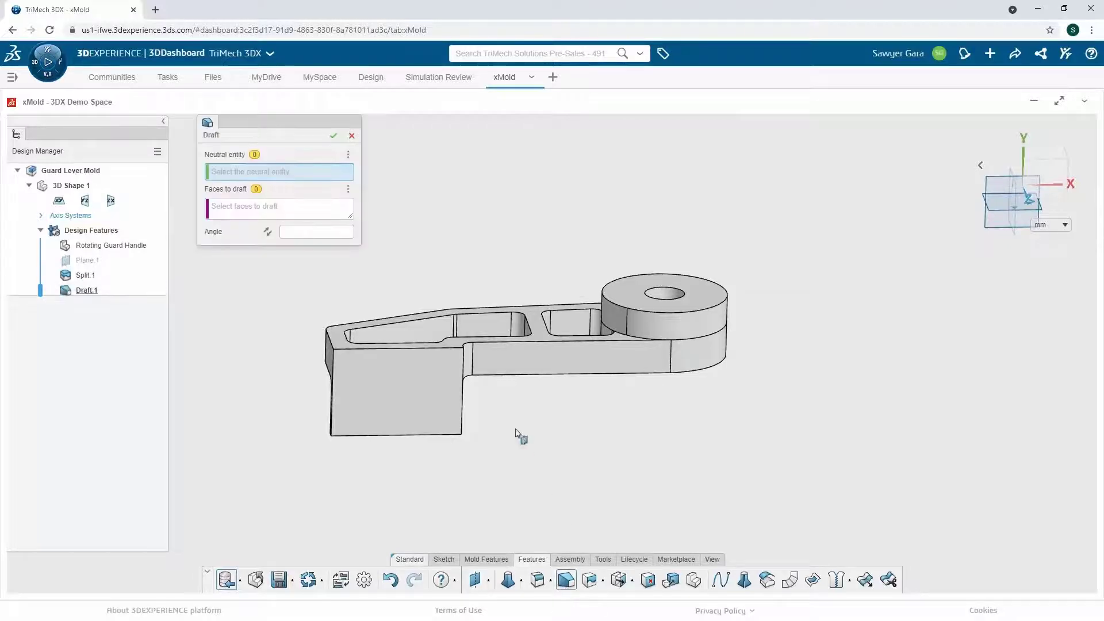
pyautogui.click(344, 344)
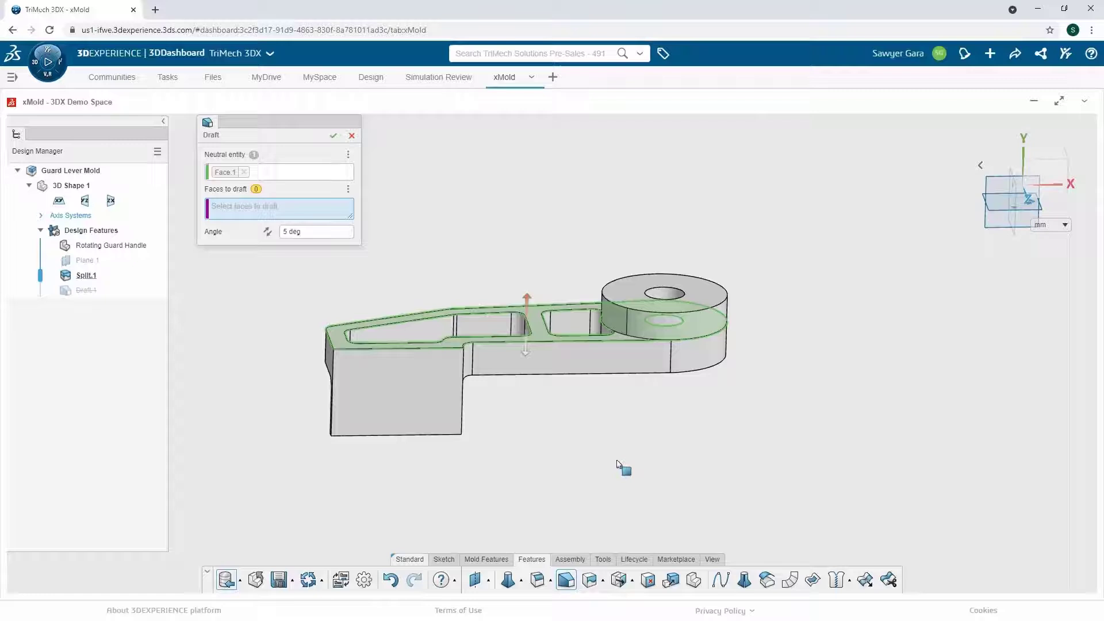
pyautogui.click(273, 233)
pyautogui.press('Return')
pyautogui.click(661, 322)
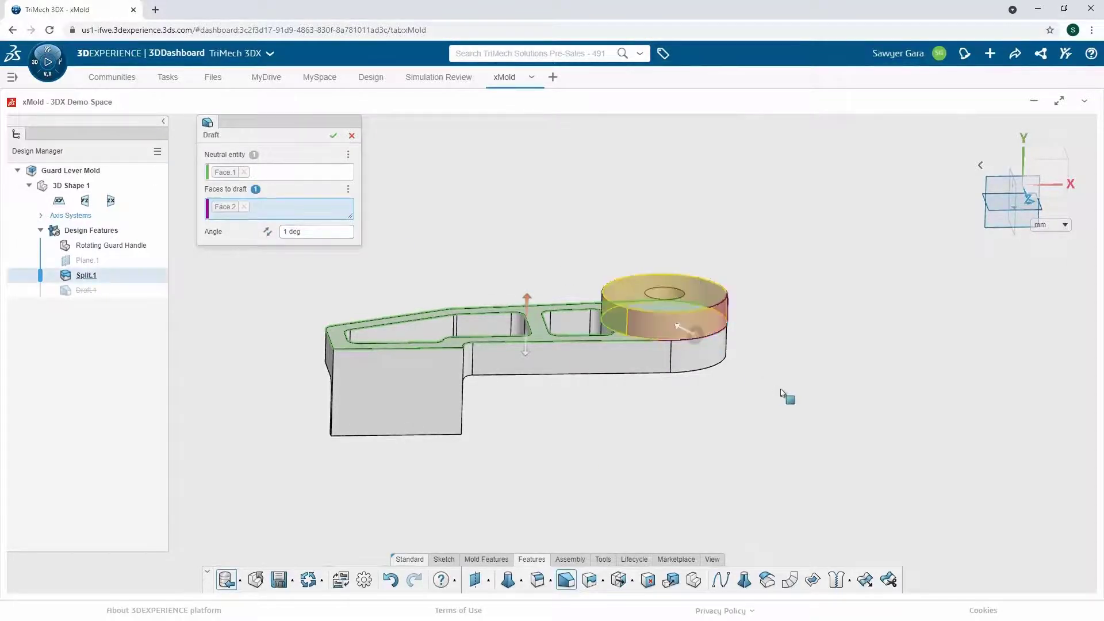
pyautogui.moveTo(811, 433); pyautogui.dragTo(521, 275, button='right')
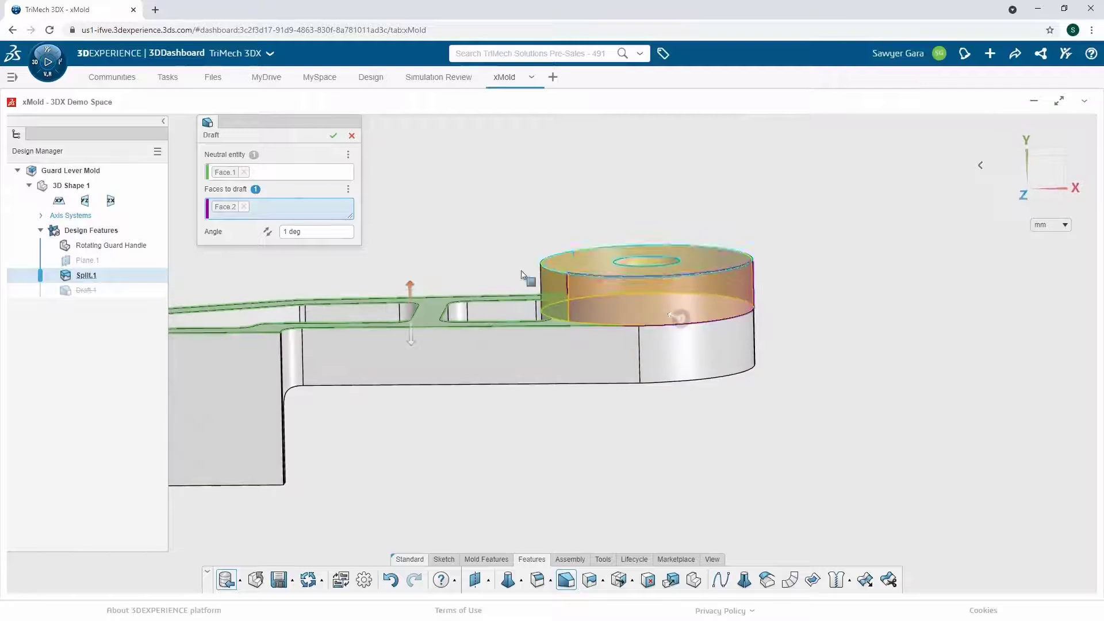
pyautogui.click(333, 136)
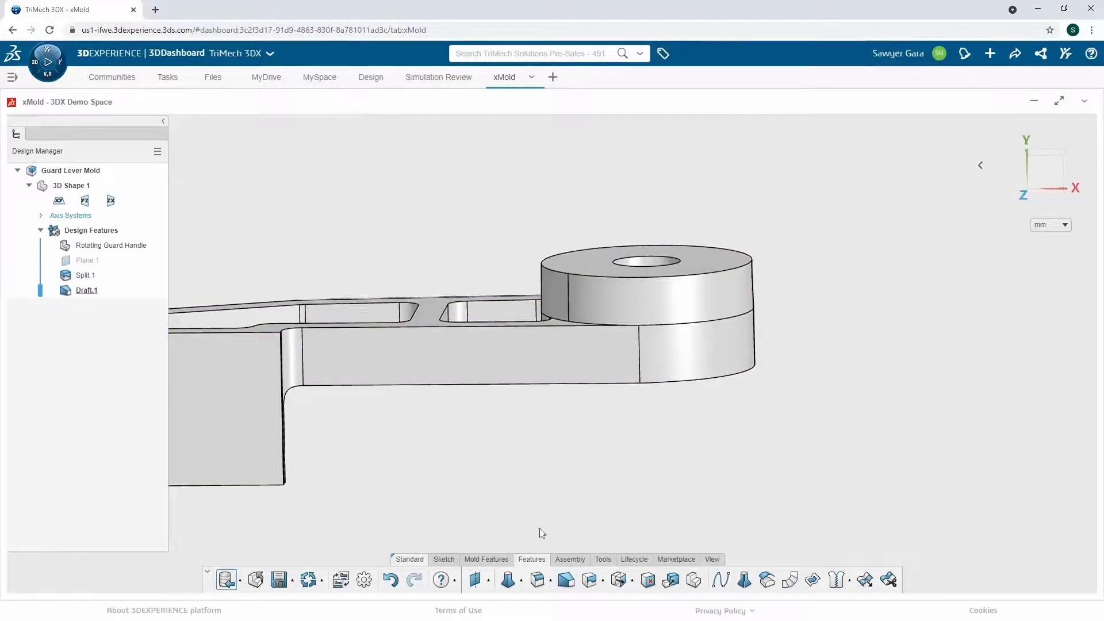
# - Add Draft.2: a reversed 1 deg draft on the lever's side walls and a pocket wall
pyautogui.click(564, 580)
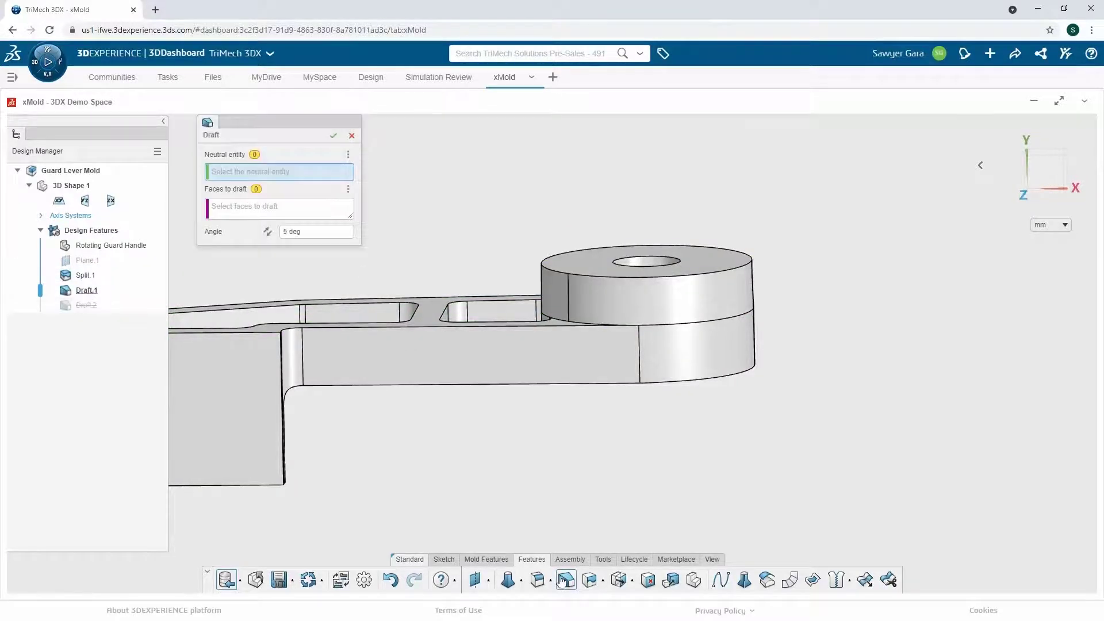
pyautogui.click(422, 310)
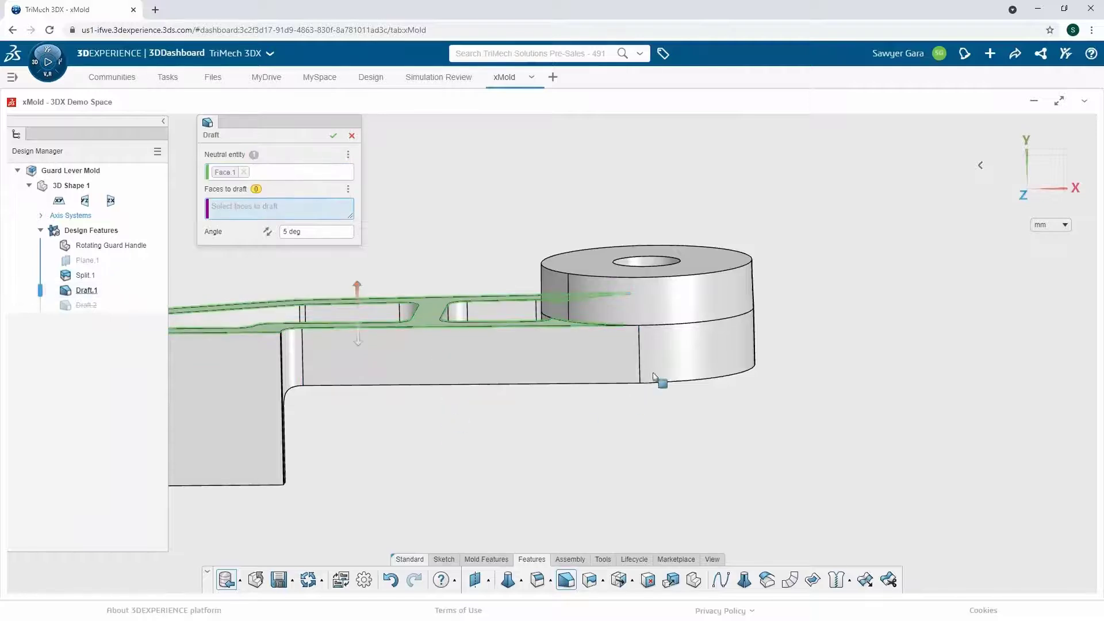
pyautogui.click(692, 363)
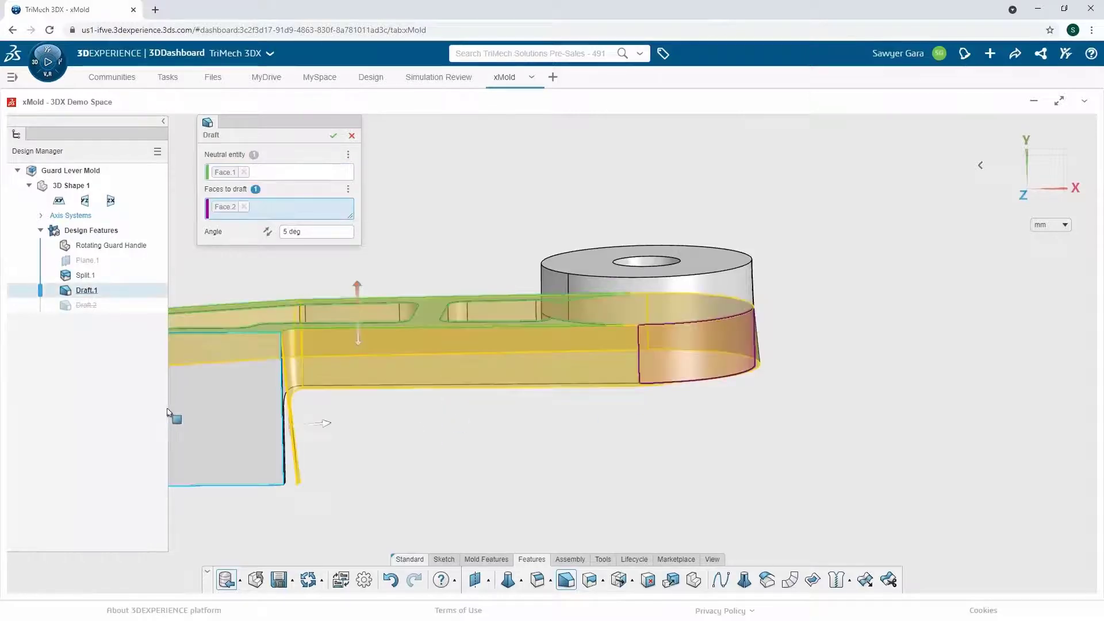
pyautogui.click(261, 403)
pyautogui.moveTo(436, 460); pyautogui.dragTo(230, 409, button='middle')
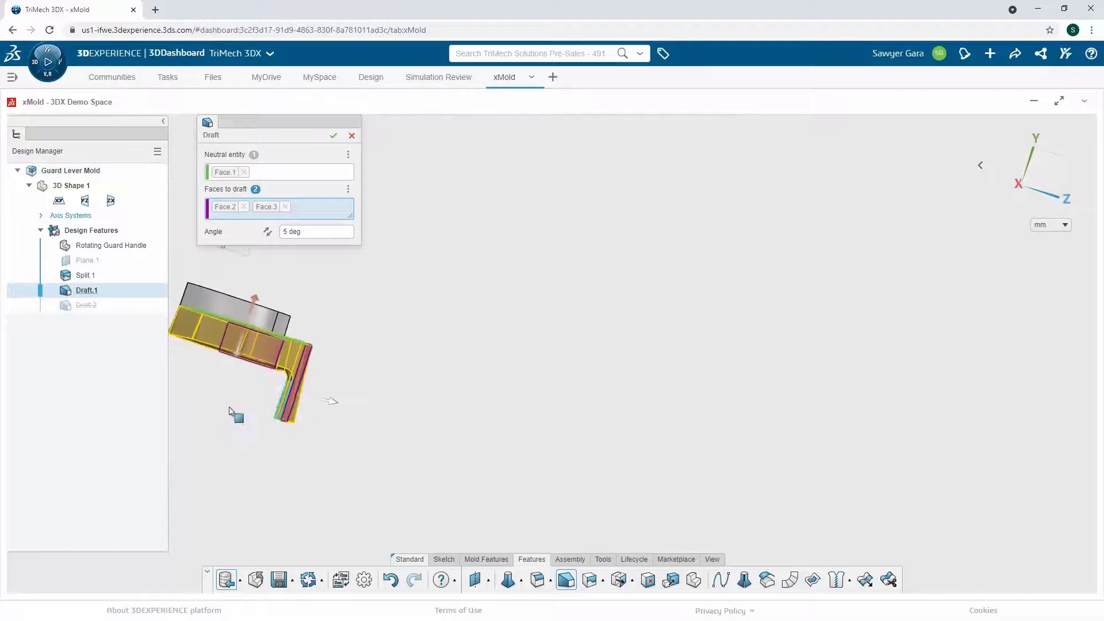
pyautogui.scroll(5, 283, 397)
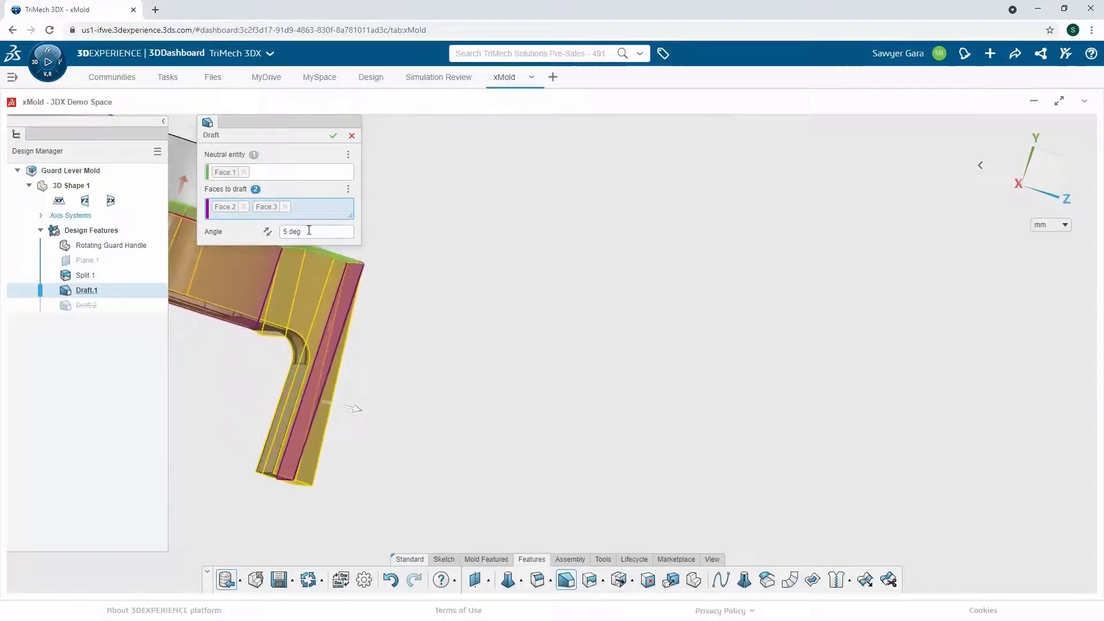
pyautogui.click(268, 231)
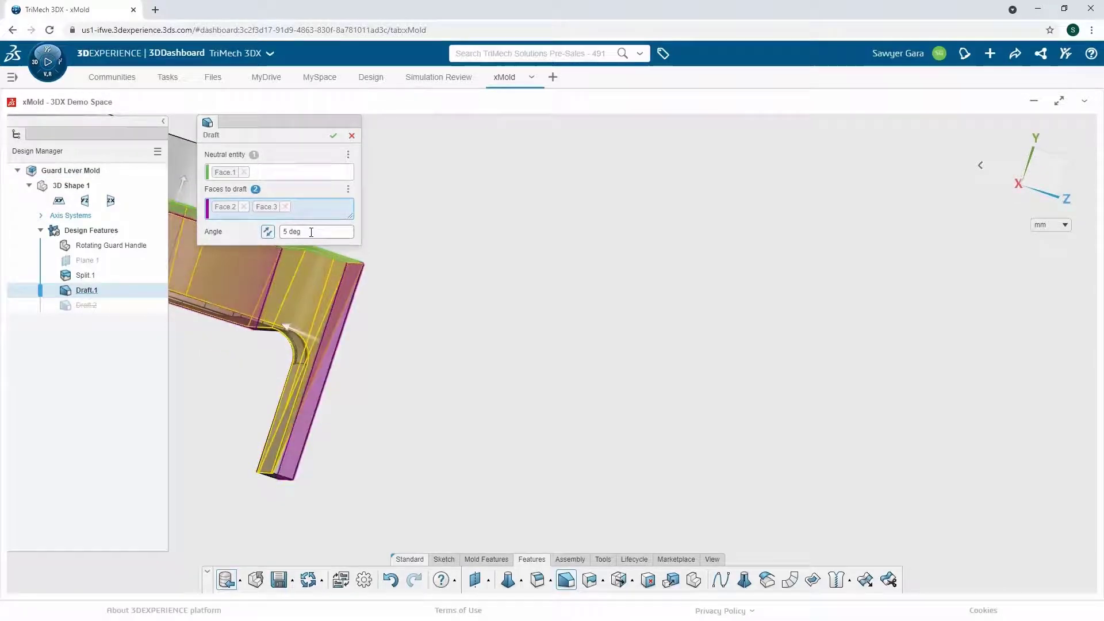
pyautogui.press('Return')
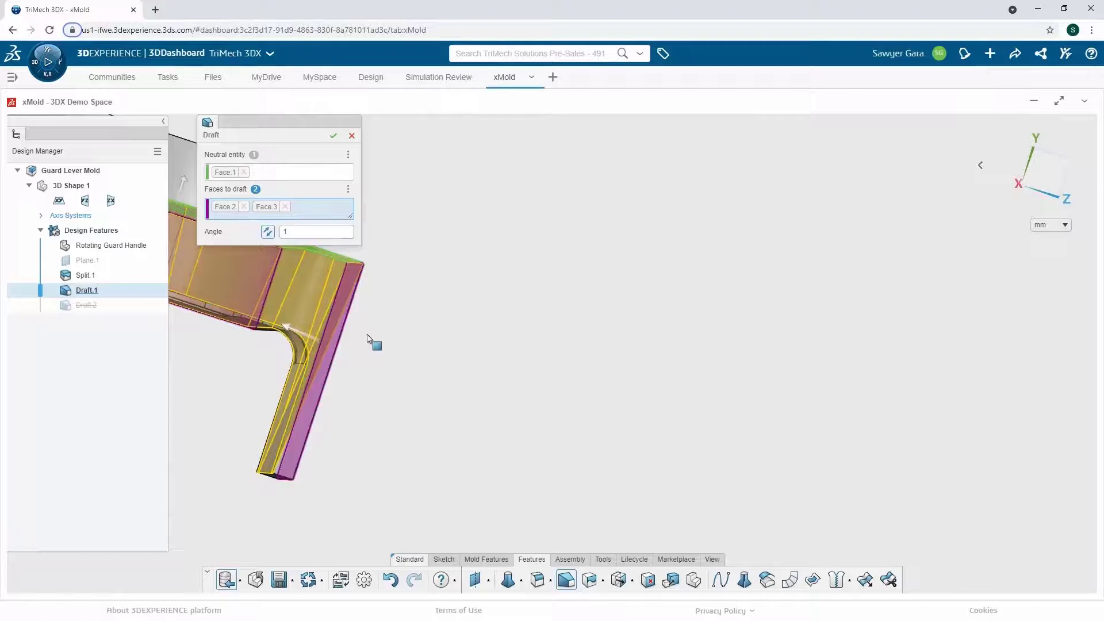
pyautogui.moveTo(369, 345); pyautogui.dragTo(299, 353, button='middle')
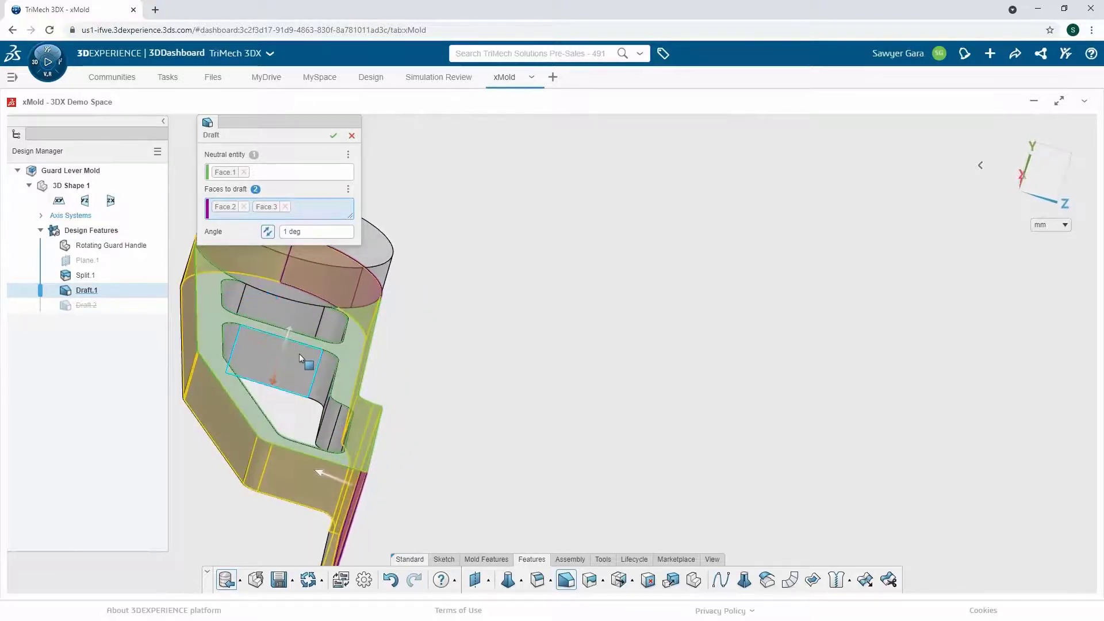
pyautogui.click(304, 330)
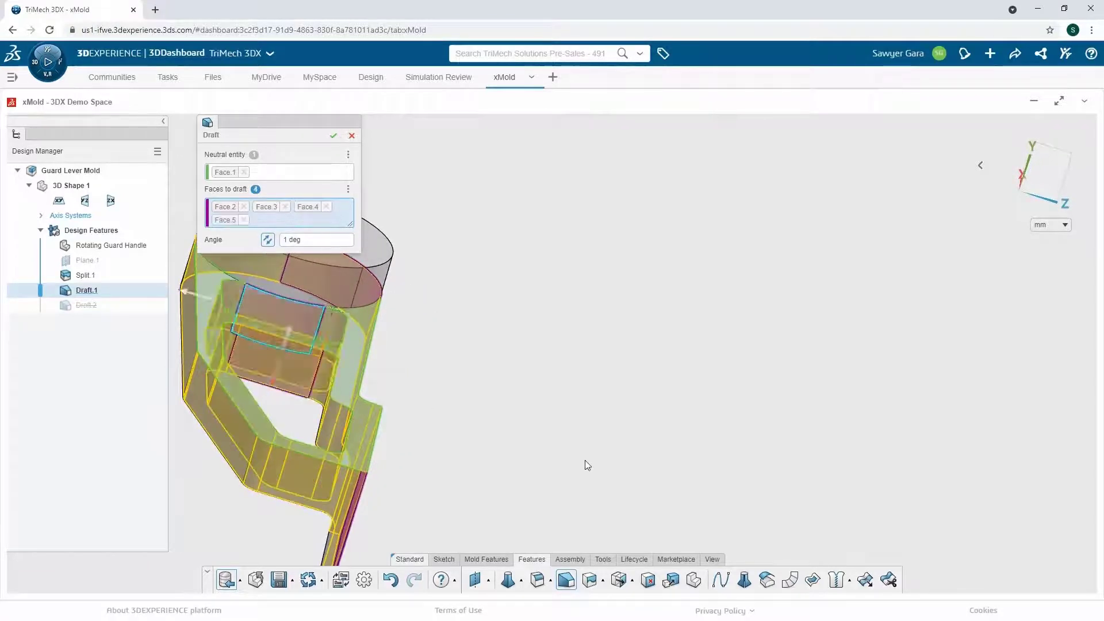
pyautogui.click(332, 136)
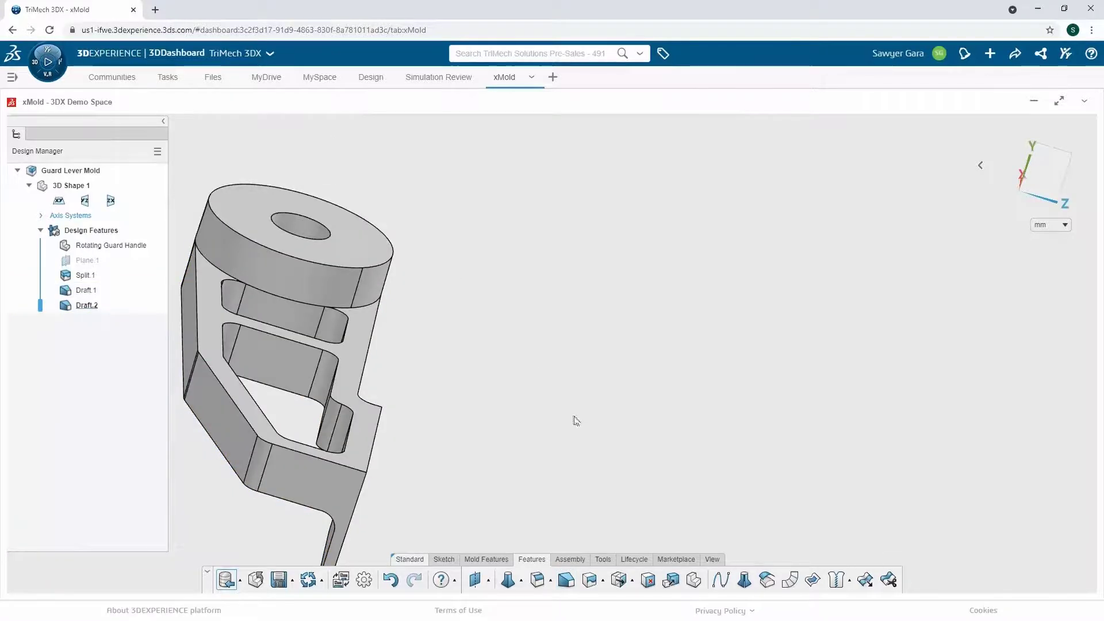
# - Orbit and zoom so the whole drafted guard lever is in view
pyautogui.moveTo(574, 419); pyautogui.dragTo(350, 316, button='middle')
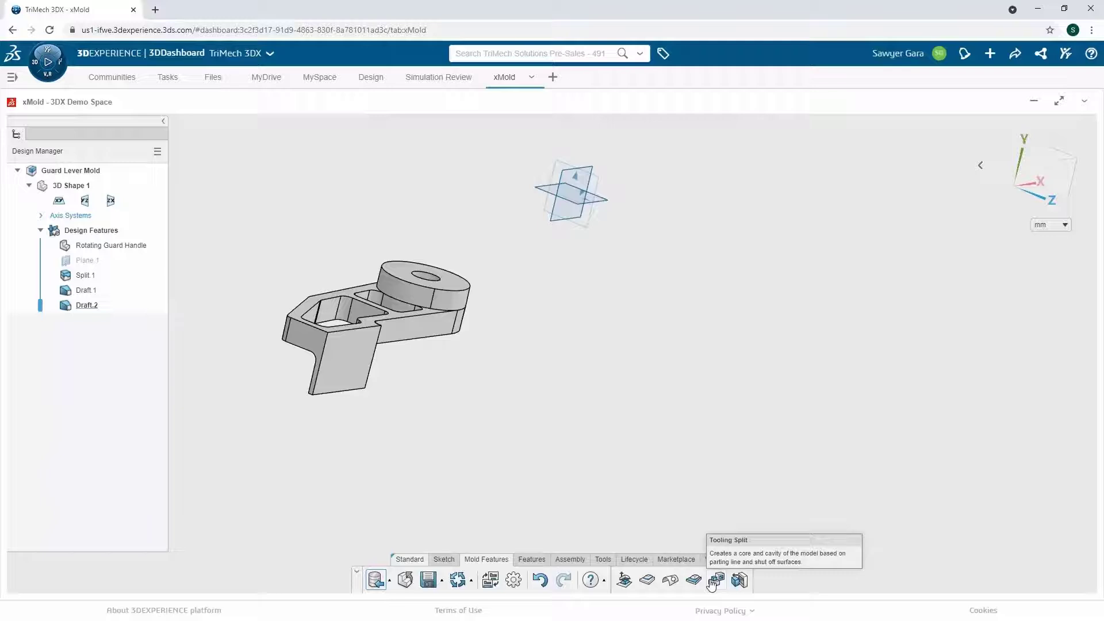
# - Create Pulling Direction.1 from the lever's top face after reviewing the 0.5 deg draft analysis
pyautogui.click(624, 581)
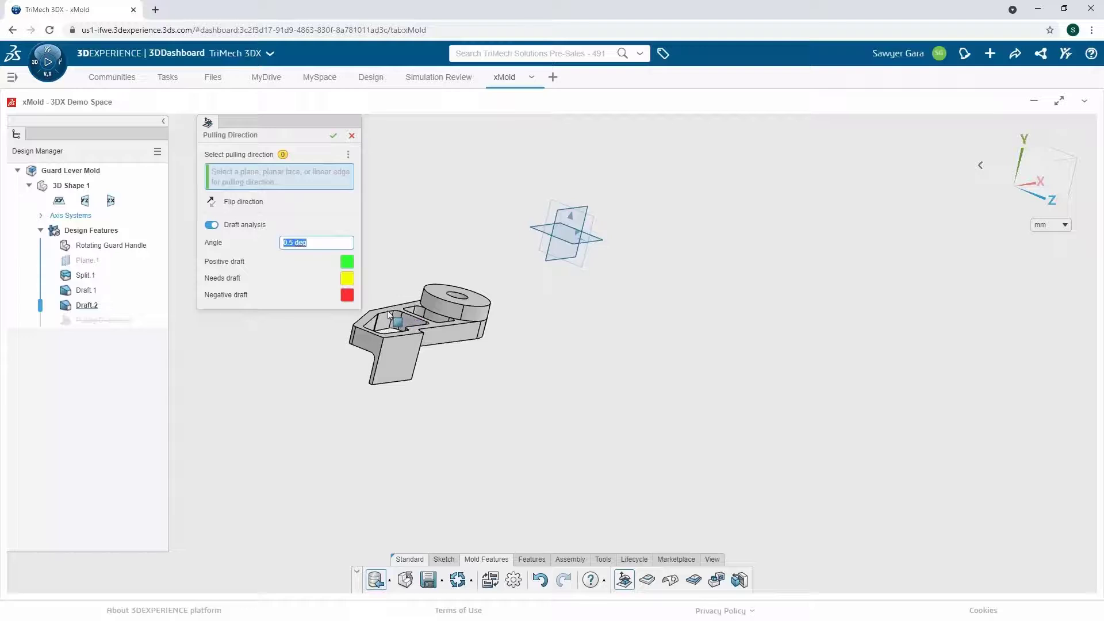
pyautogui.scroll(5, 413, 316)
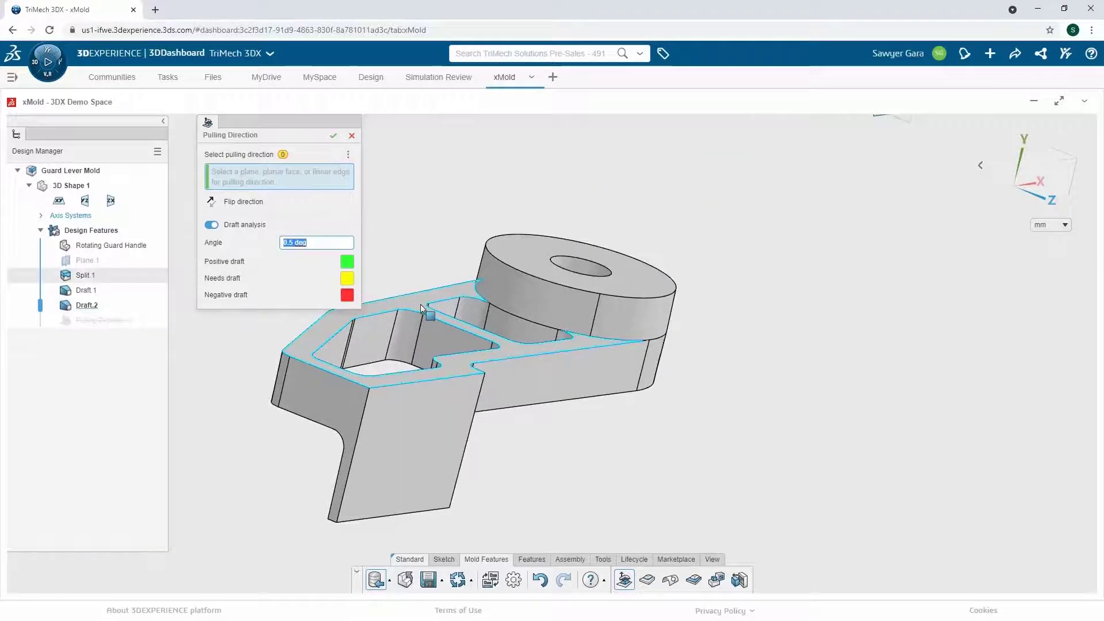
pyautogui.click(420, 305)
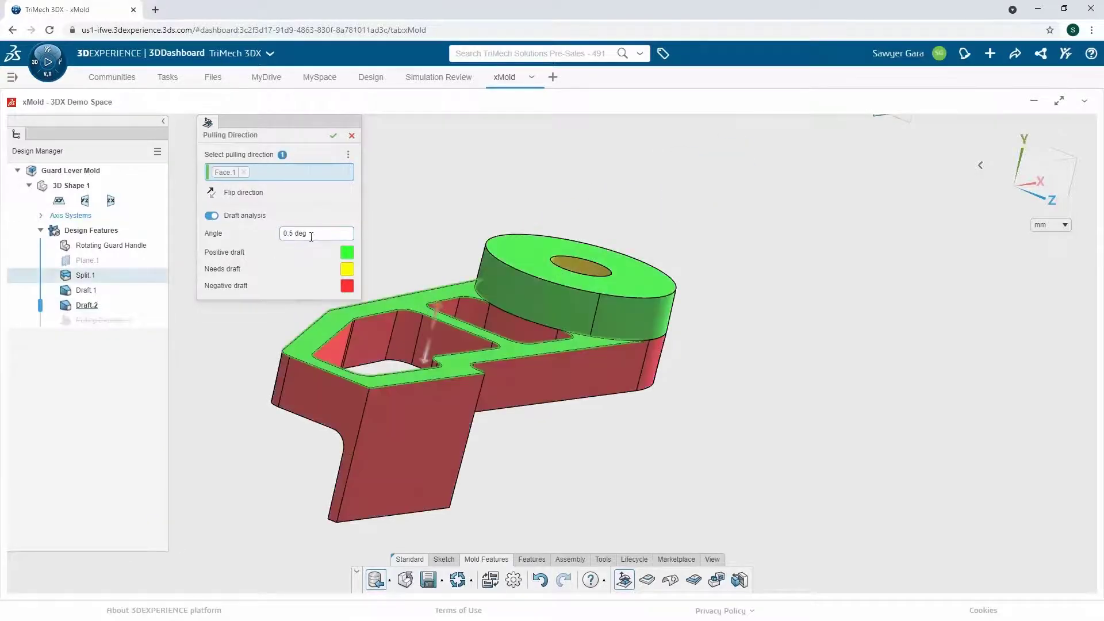
pyautogui.scroll(-2, 562, 414)
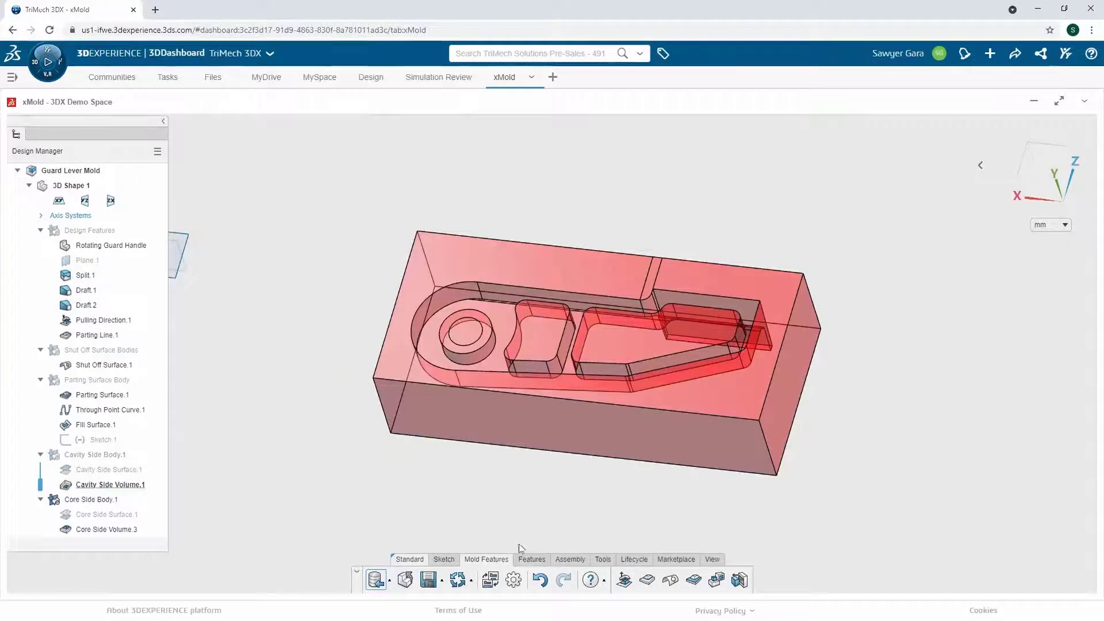
pyautogui.click(602, 560)
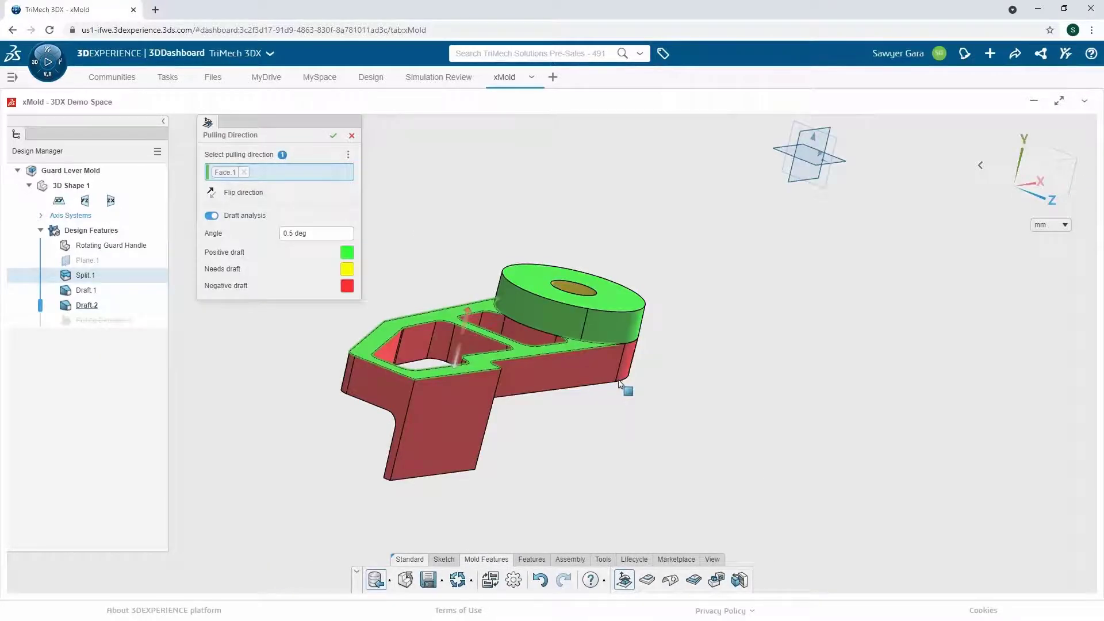
pyautogui.click(333, 137)
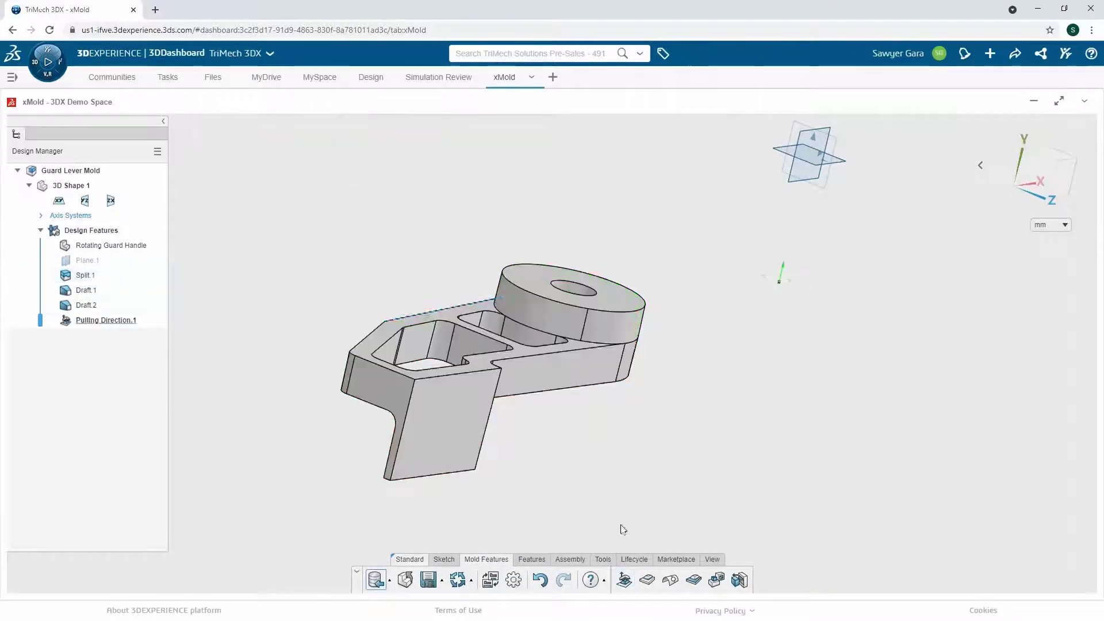
# - Compute Parting Line.1 and fill its three contact holes with Shut Off Surface.1
pyautogui.click(648, 581)
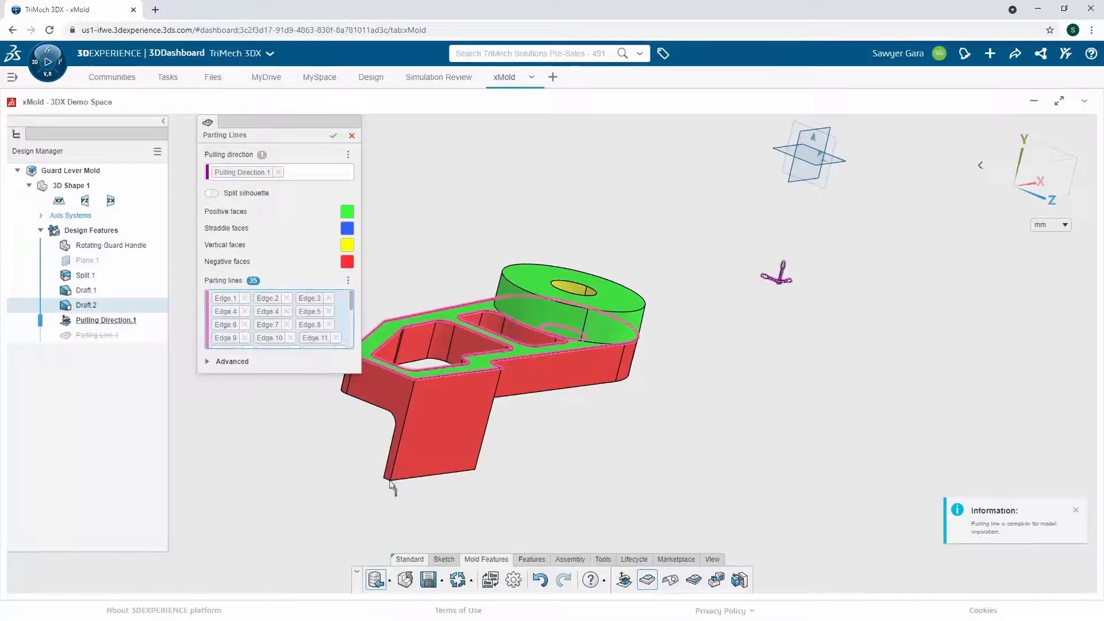
pyautogui.click(333, 136)
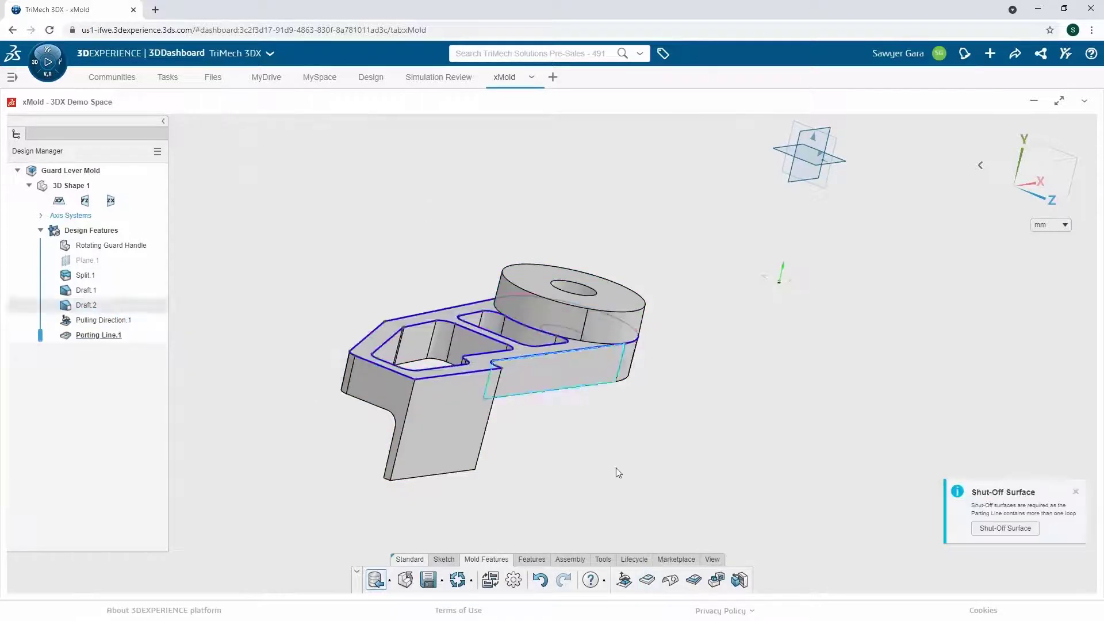
pyautogui.click(671, 581)
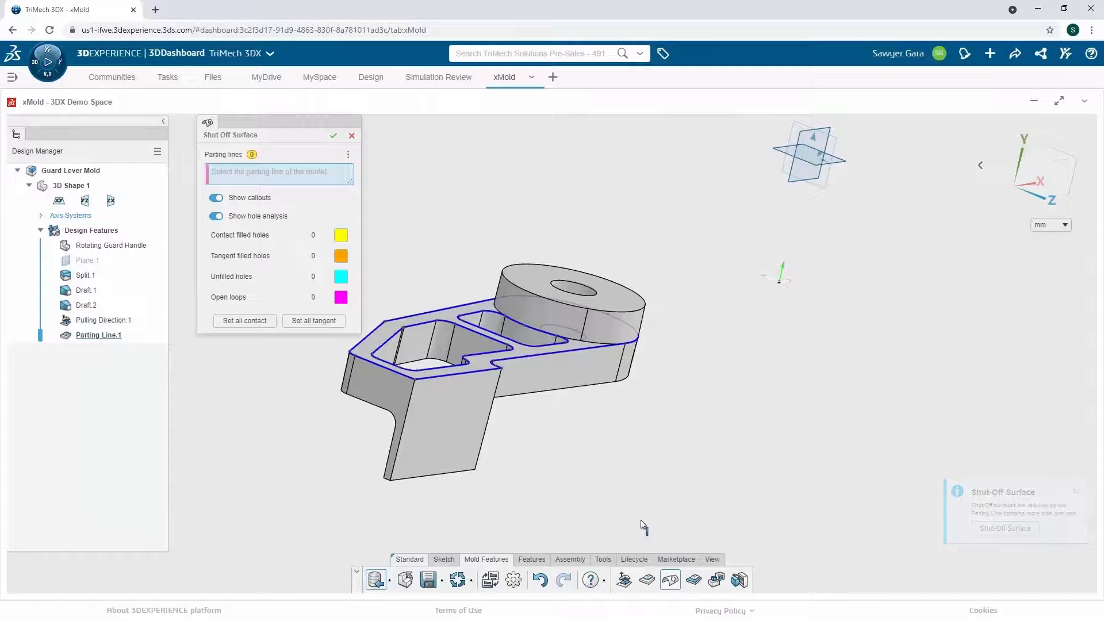
pyautogui.click(489, 369)
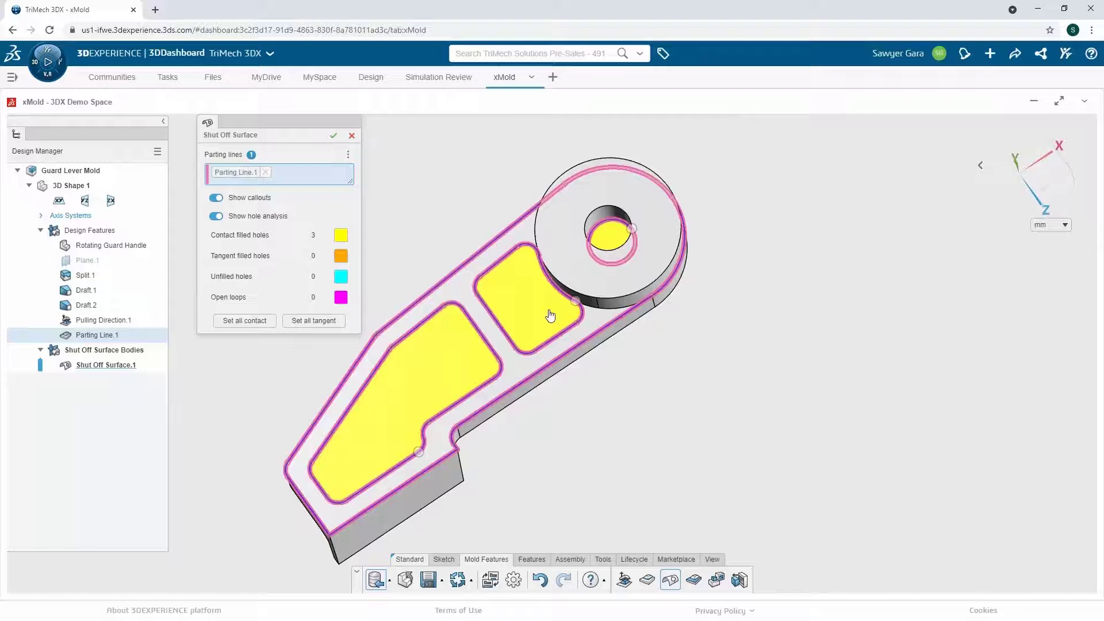
pyautogui.click(332, 135)
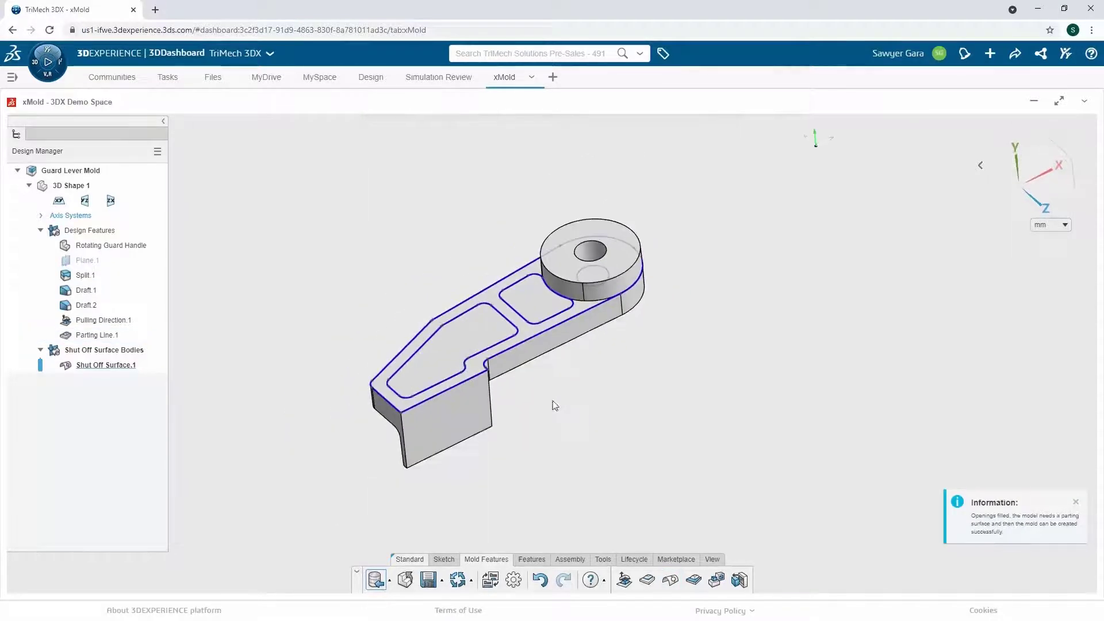
# - Create the 20 mm Parting Surface.1, excluding the two notch edges of the parting line
pyautogui.click(694, 581)
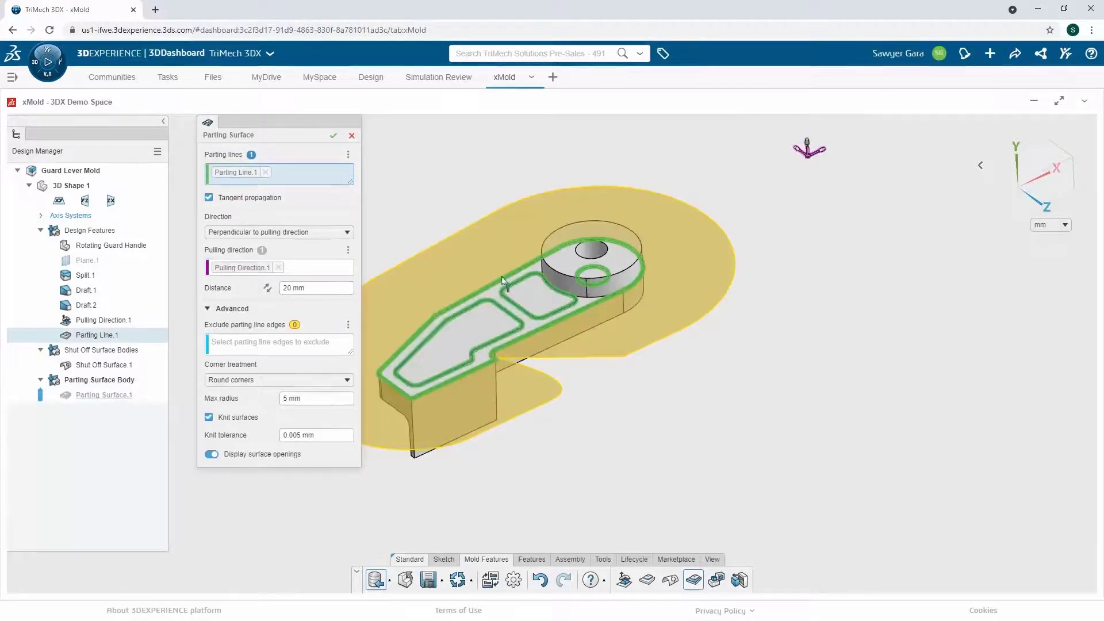
pyautogui.moveTo(535, 391); pyautogui.dragTo(540, 170, button='middle')
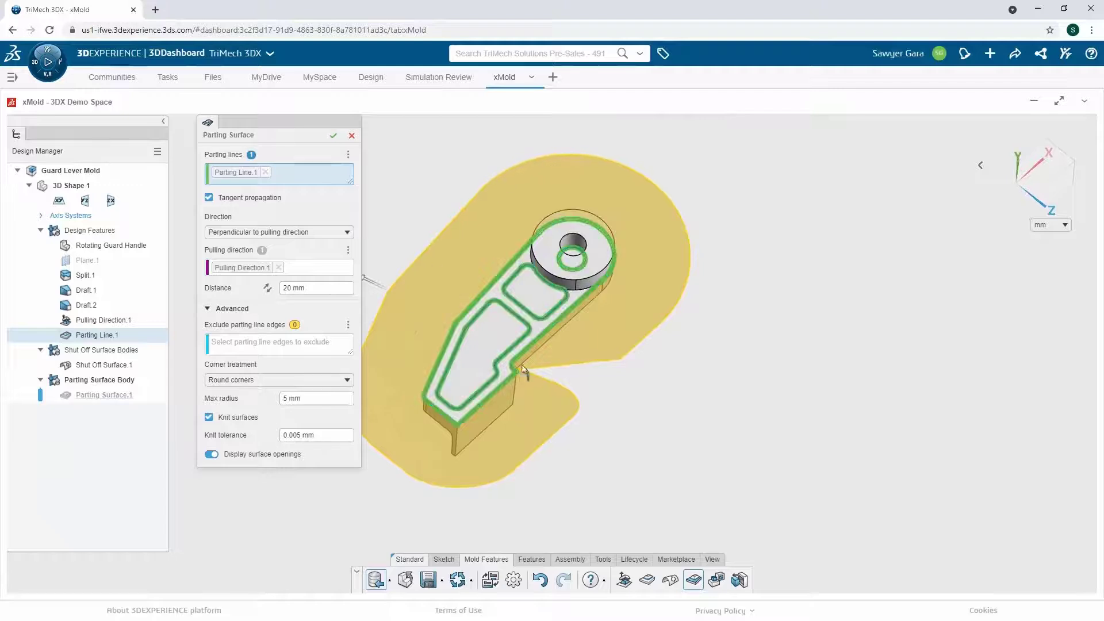
pyautogui.scroll(10, 521, 368)
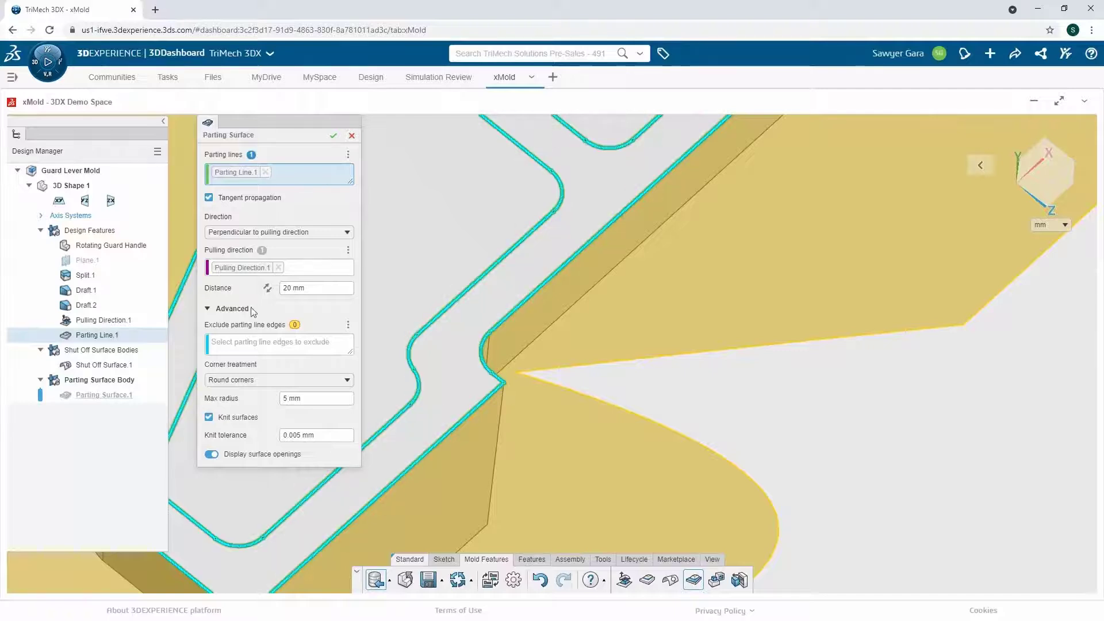
pyautogui.click(246, 343)
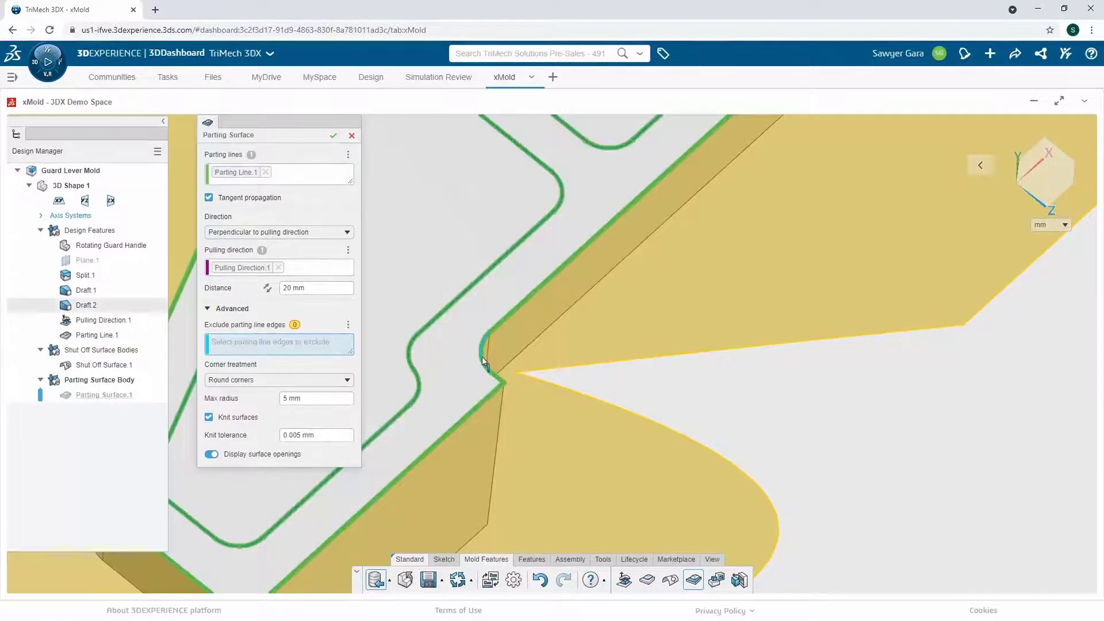
pyautogui.click(498, 379)
pyautogui.click(498, 377)
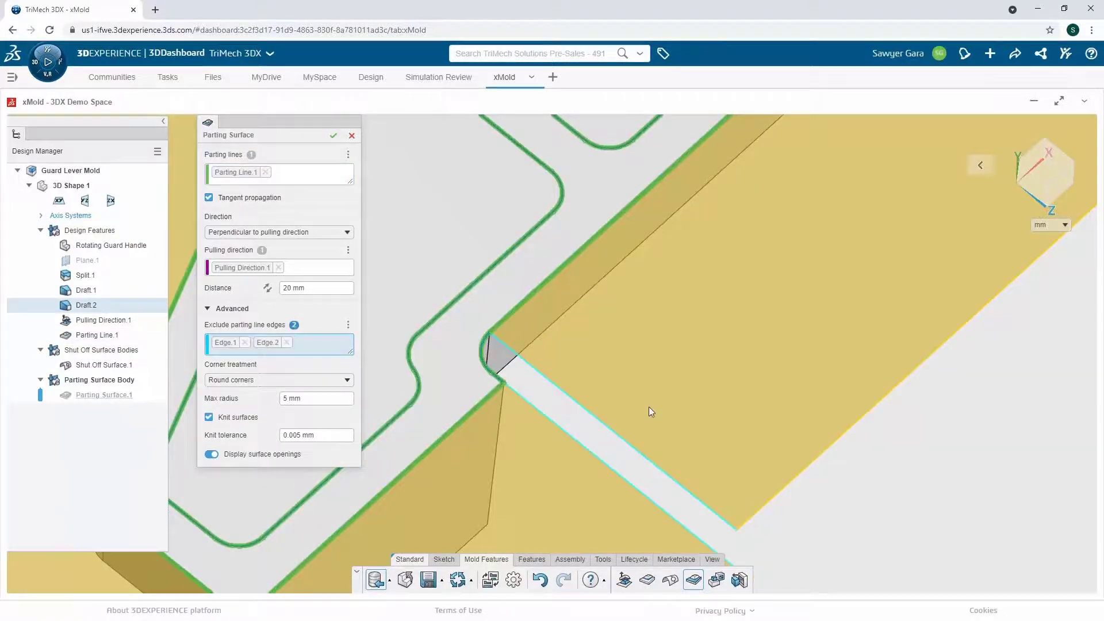
pyautogui.scroll(-3, 650, 412)
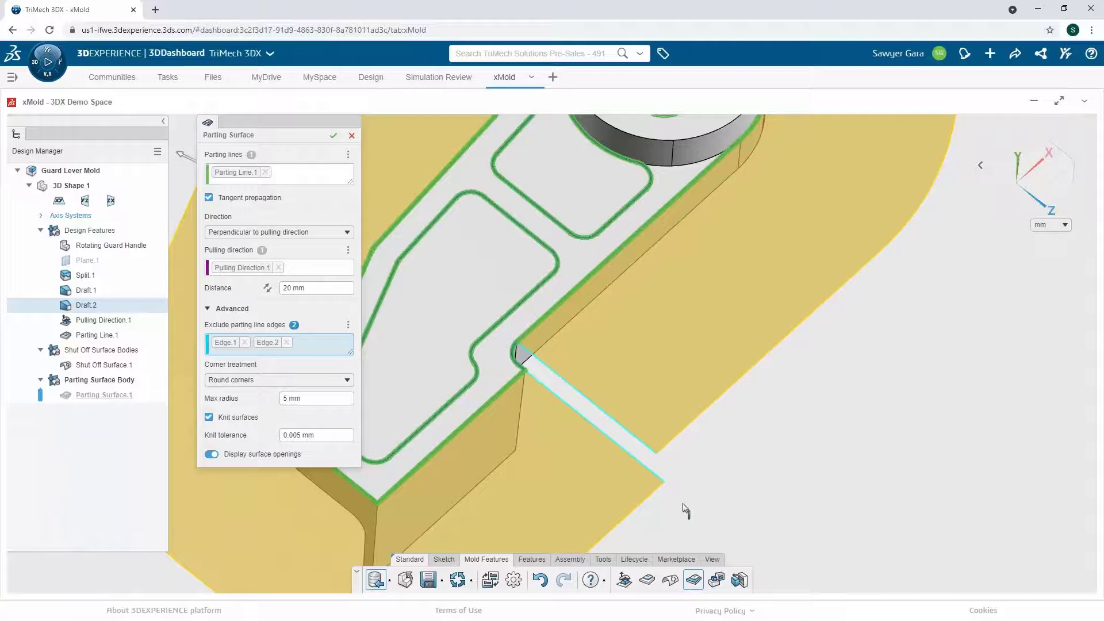
pyautogui.click(333, 135)
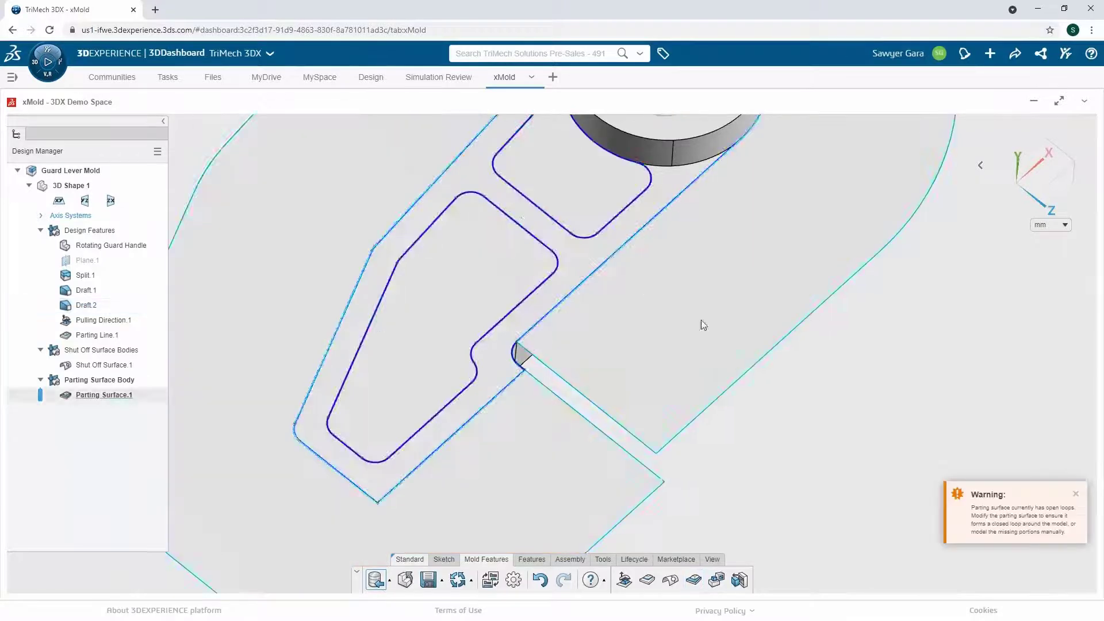
pyautogui.scroll(-3, 710, 384)
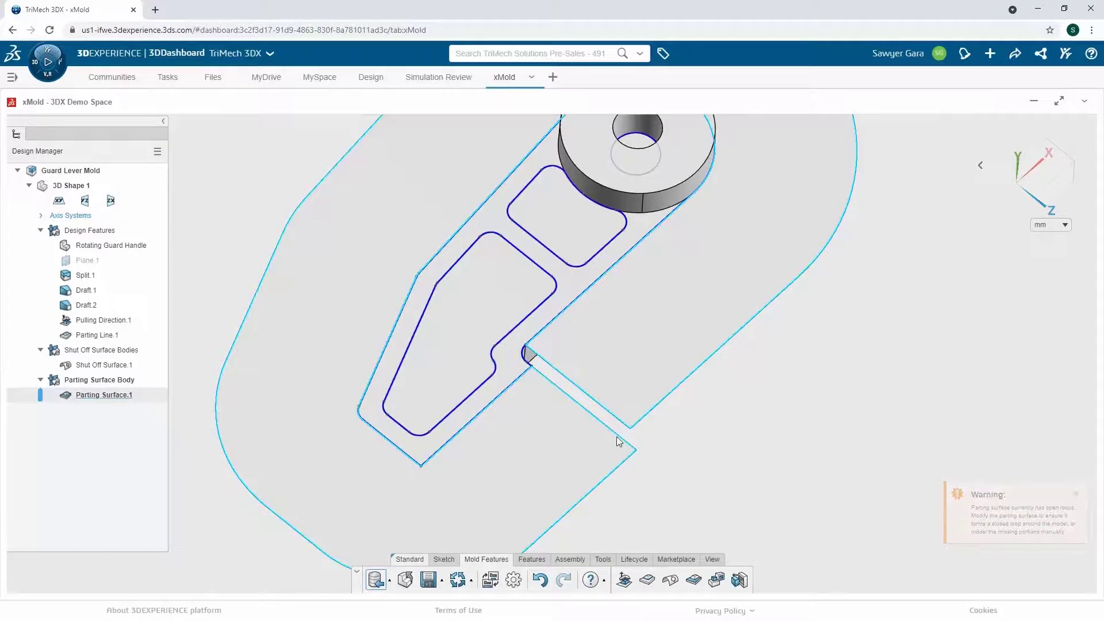
pyautogui.click(518, 560)
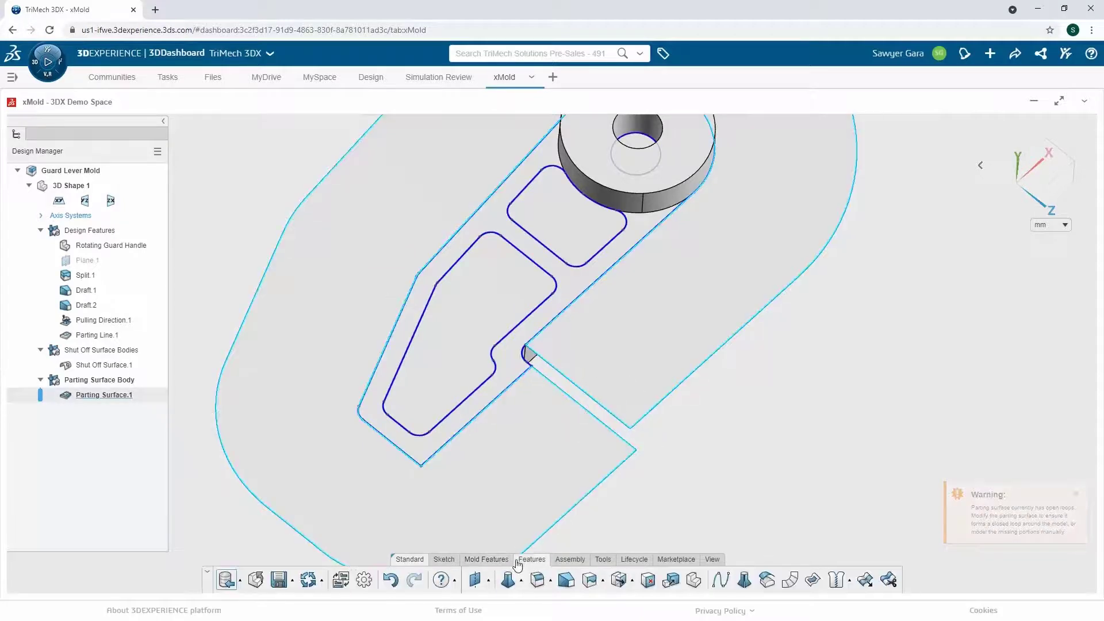
# - Draw a Through Point Curve between the two corner vertices at the notch
pyautogui.click(722, 581)
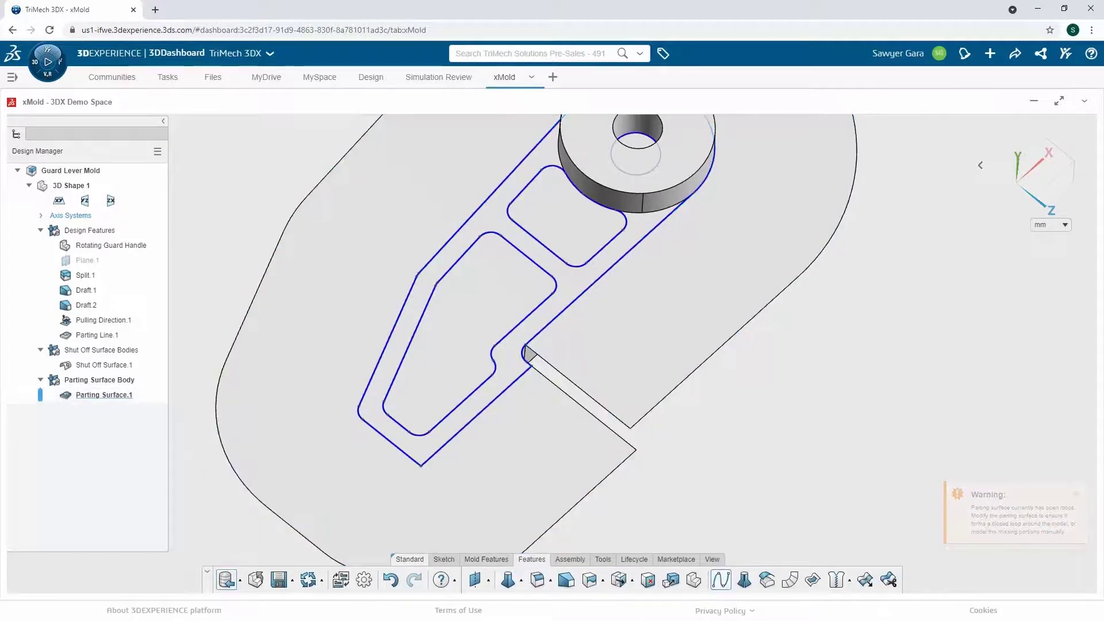
pyautogui.click(634, 448)
pyautogui.click(631, 429)
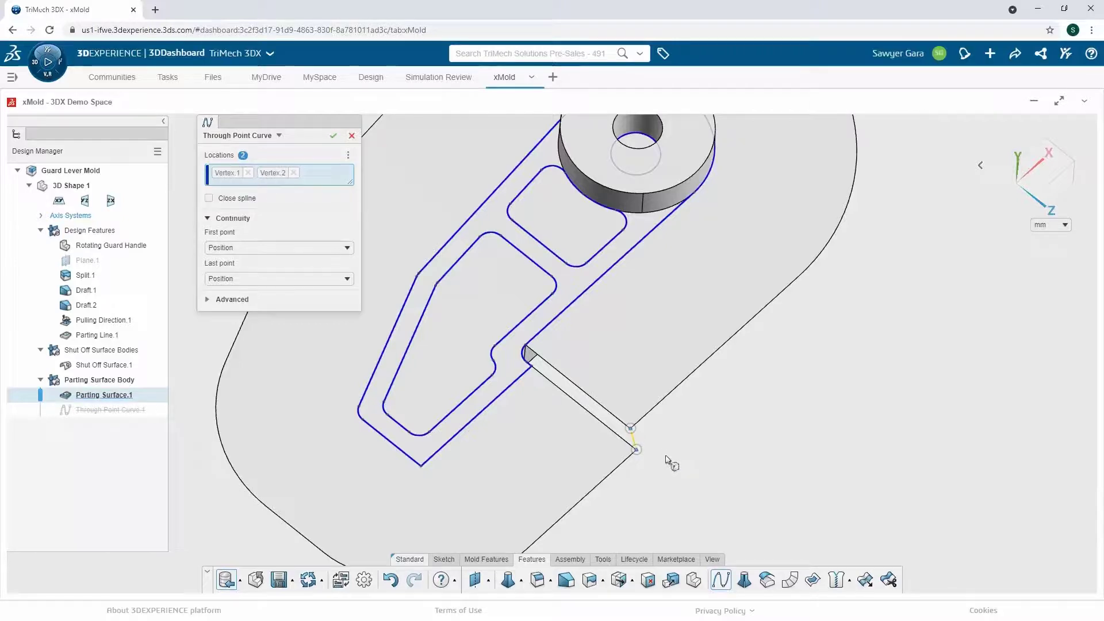
pyautogui.click(333, 136)
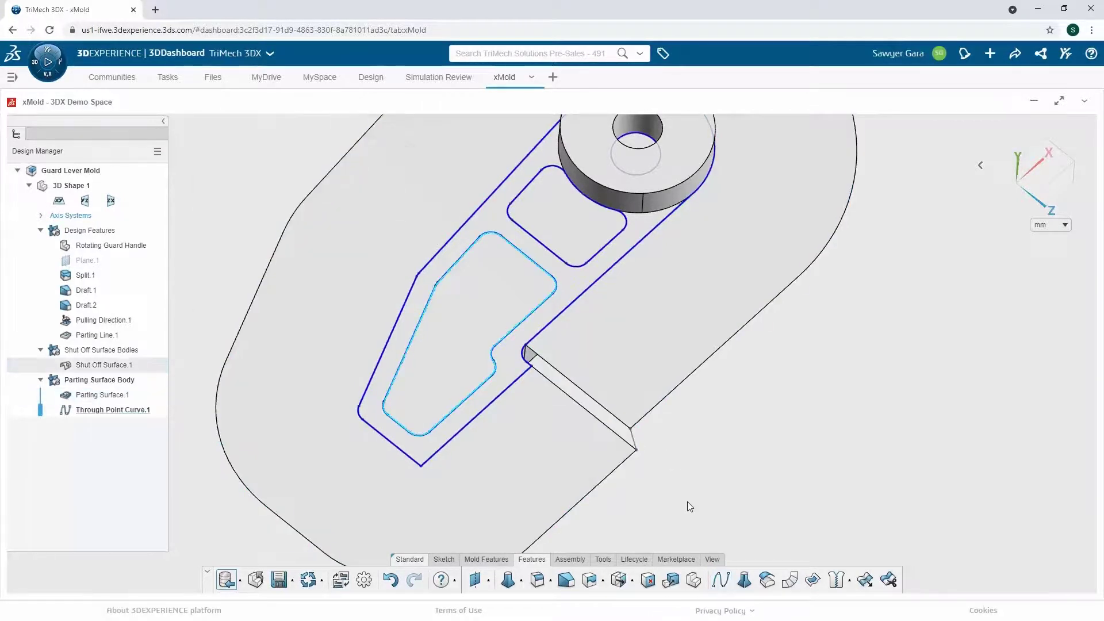
# - Create a Fill Surface bounded by the strip's edges and the new curve to close the notch gap
pyautogui.click(812, 580)
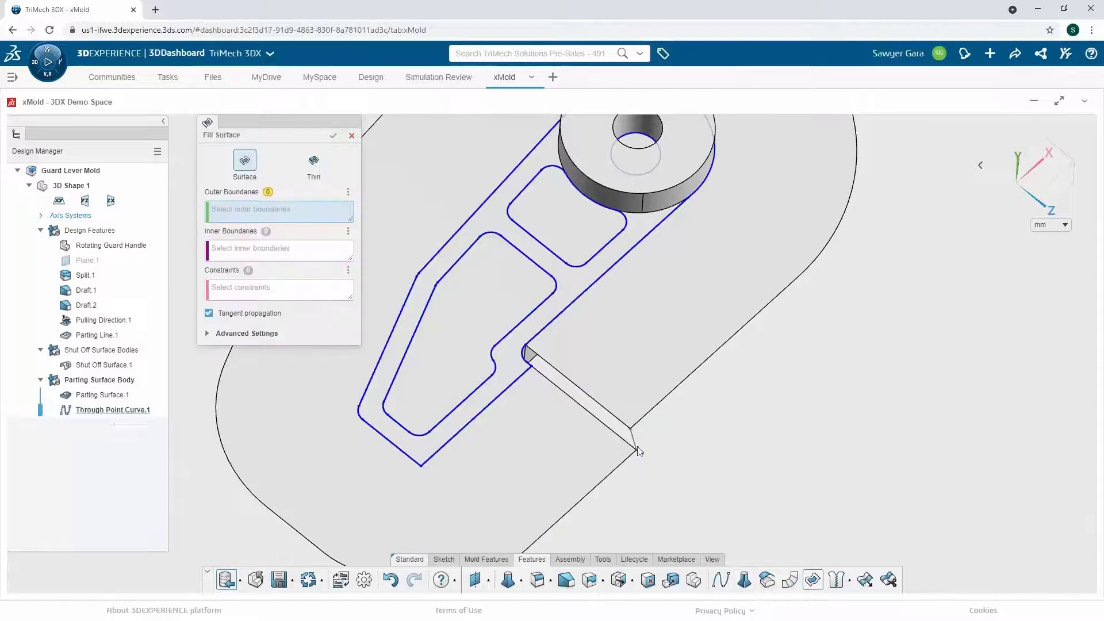
pyautogui.click(603, 408)
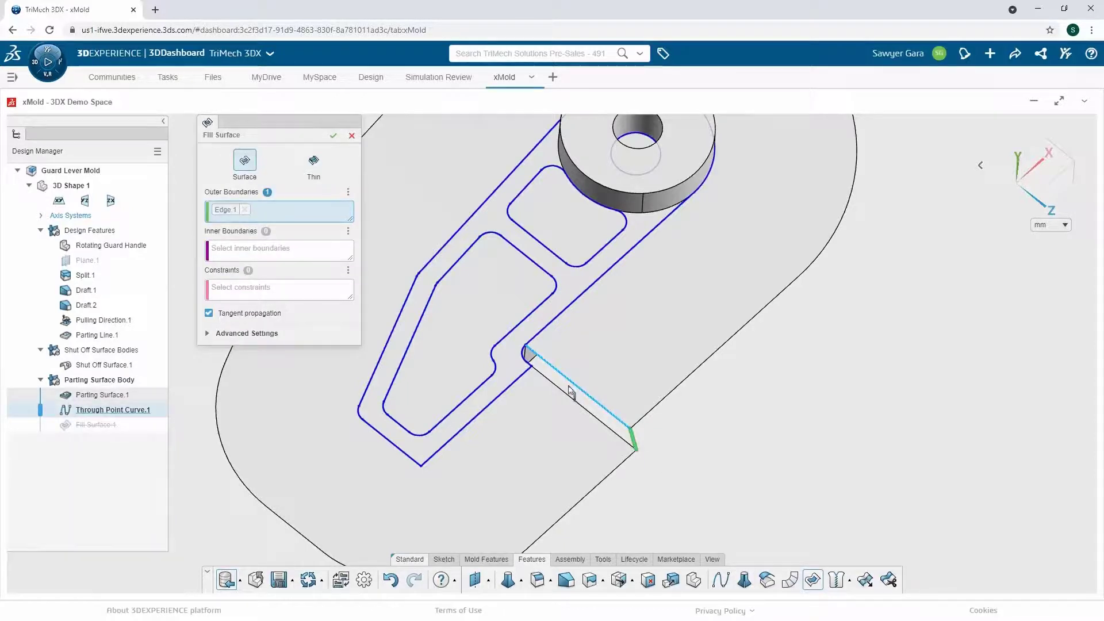
pyautogui.click(591, 414)
pyautogui.click(633, 438)
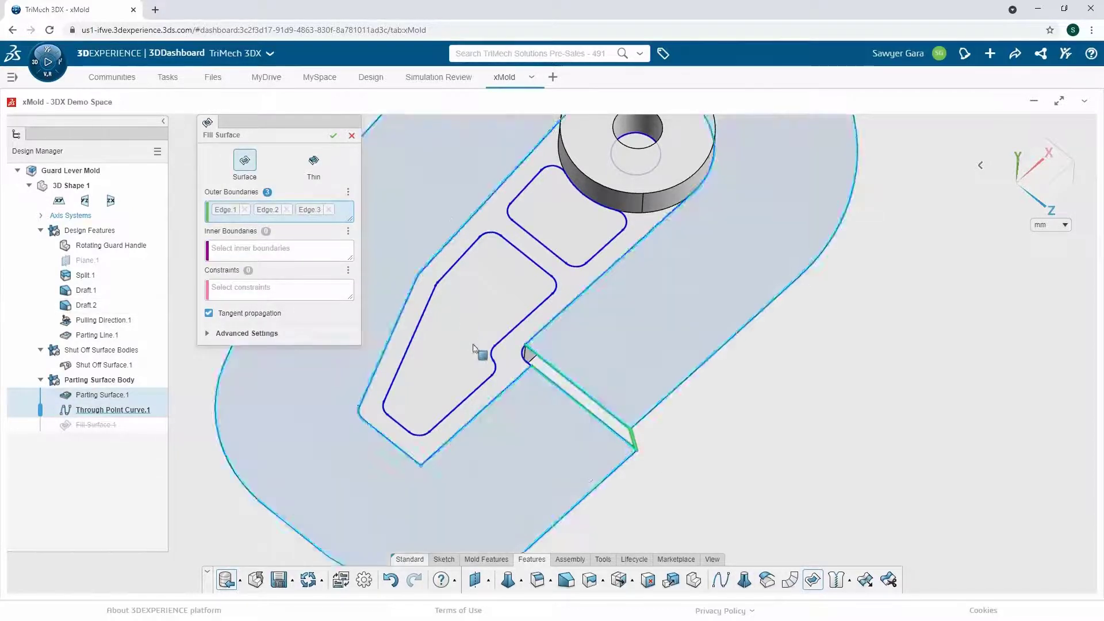
pyautogui.click(209, 313)
pyautogui.scroll(2, 527, 355)
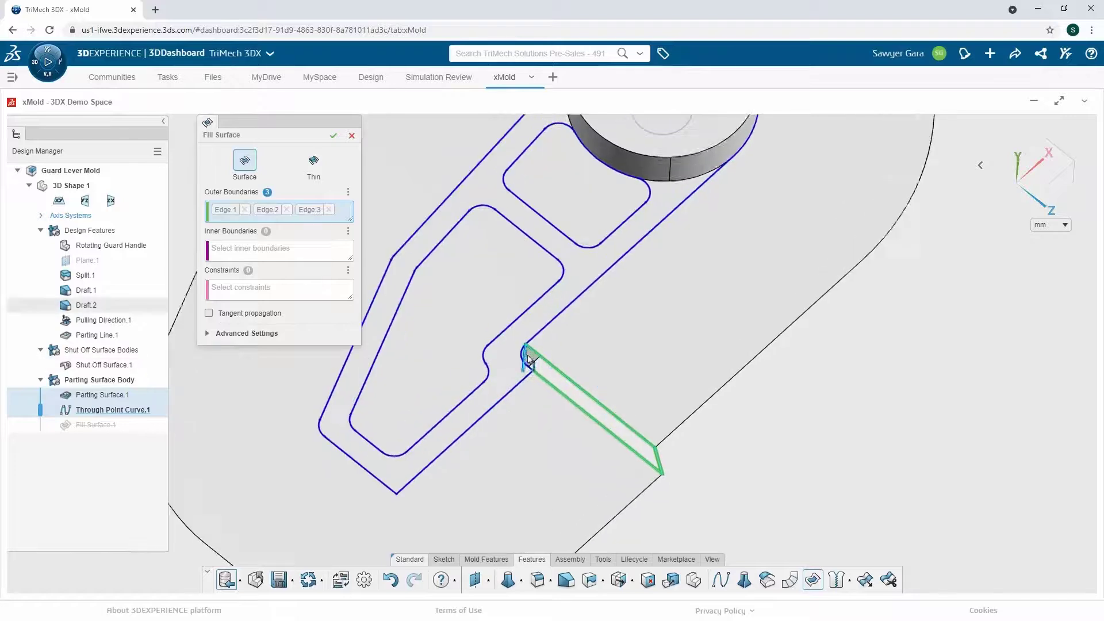
pyautogui.click(525, 359)
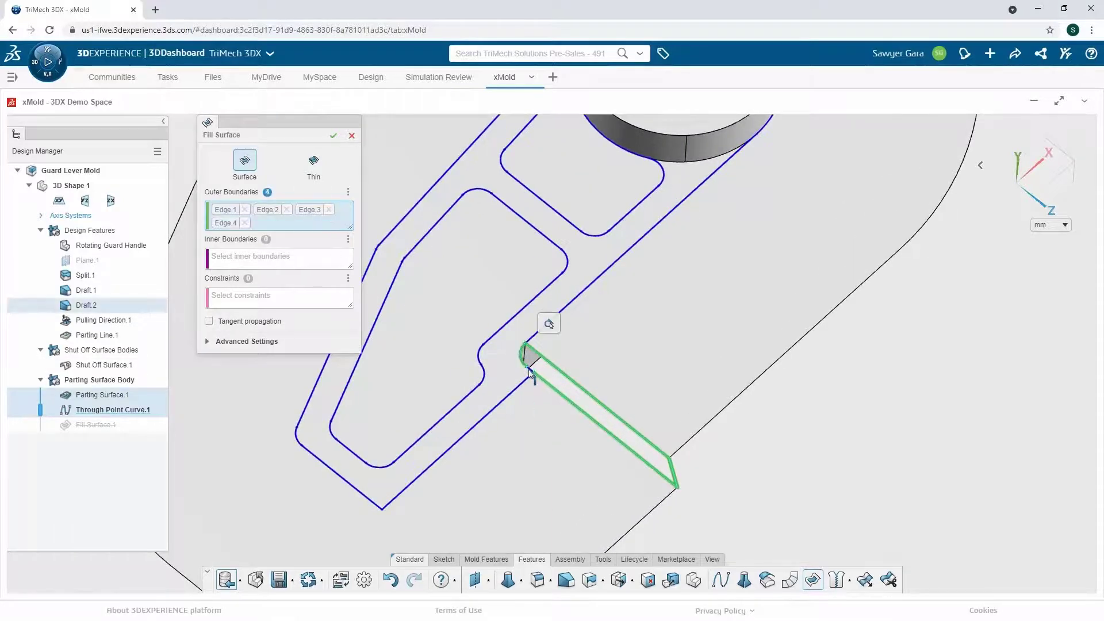
pyautogui.click(528, 406)
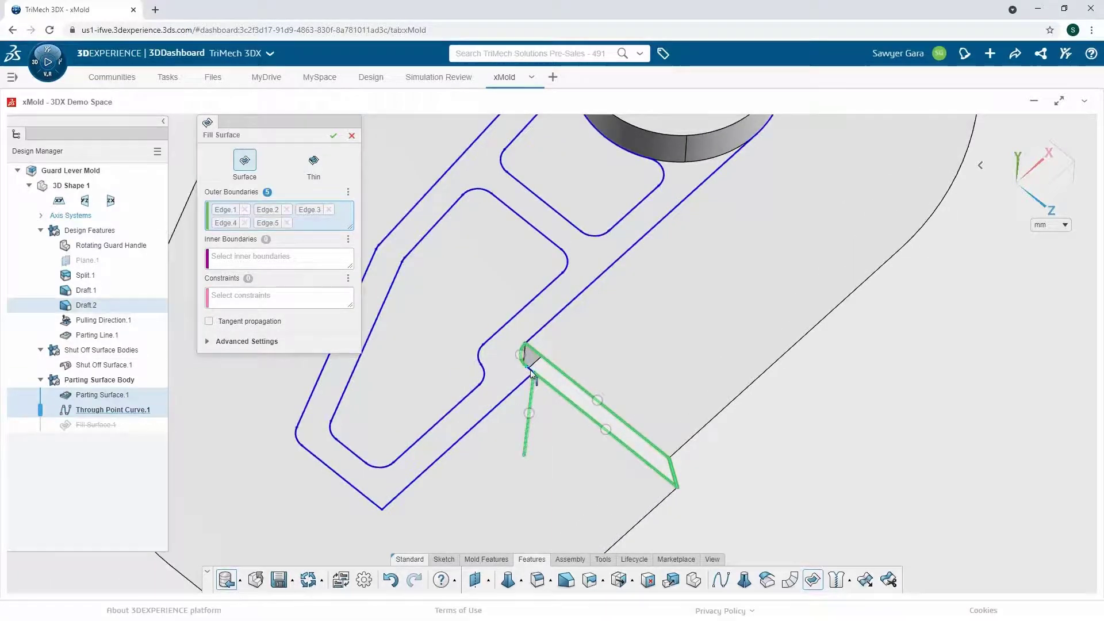
pyautogui.click(286, 224)
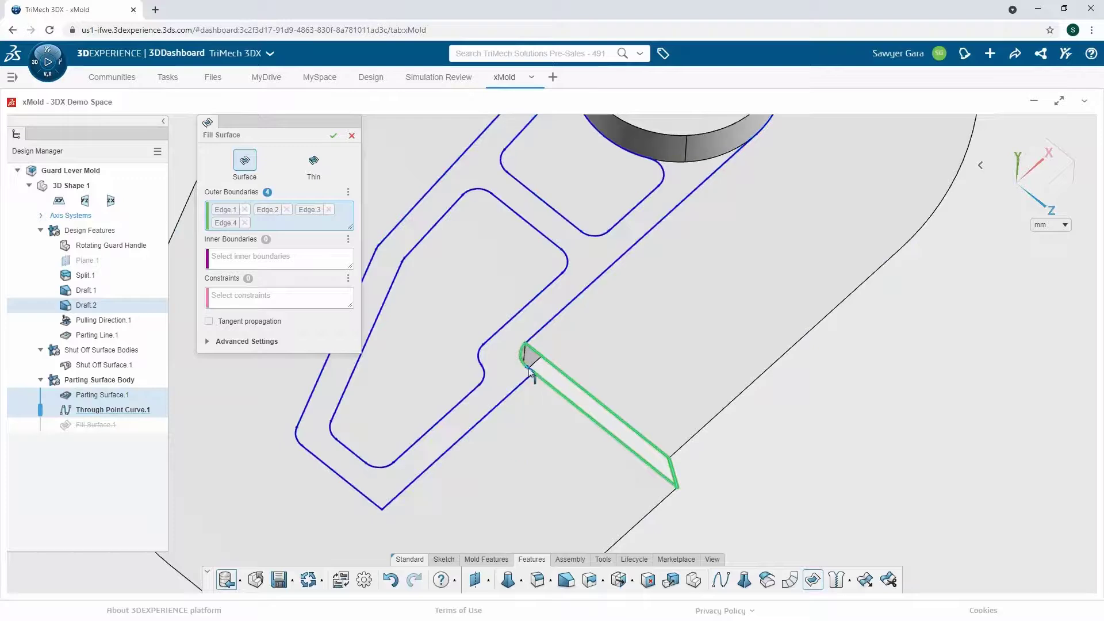
pyautogui.click(744, 446)
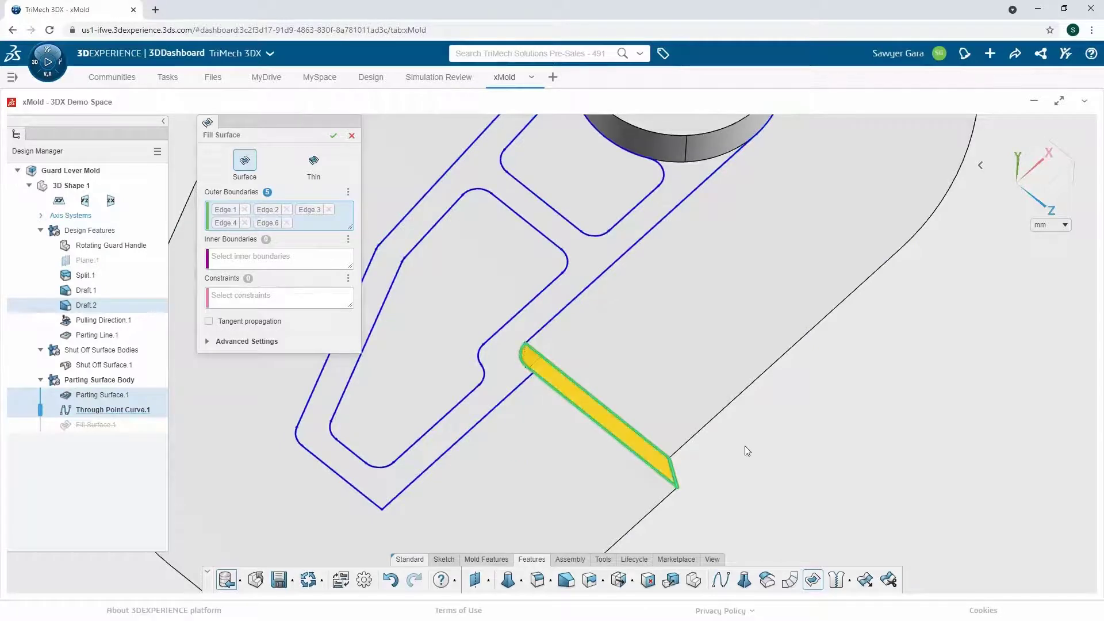
pyautogui.click(334, 137)
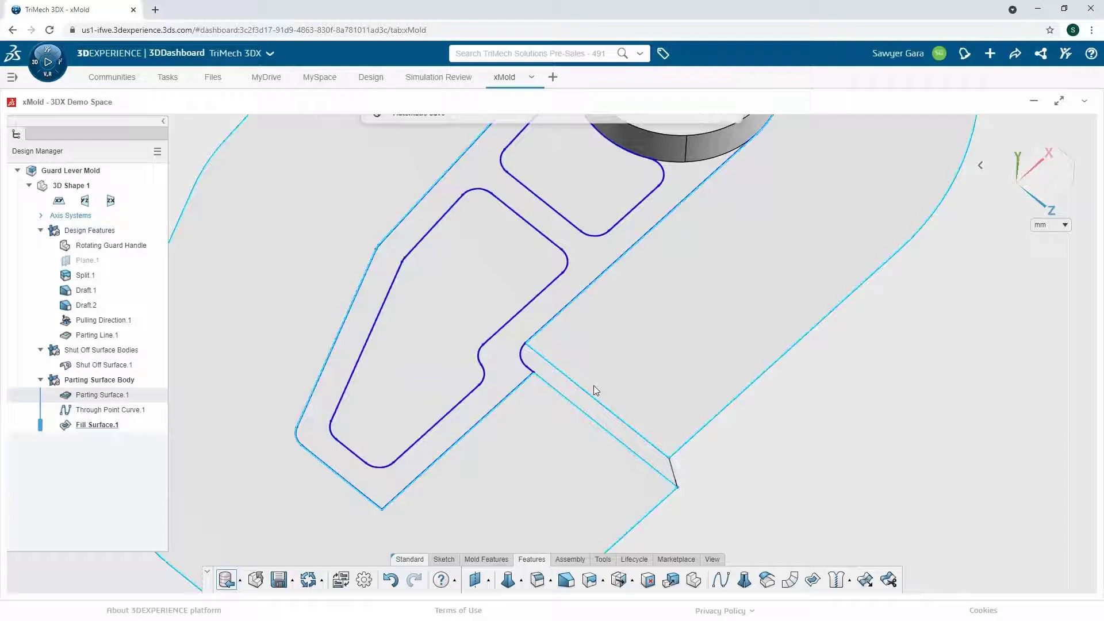
pyautogui.scroll(-3, 594, 385)
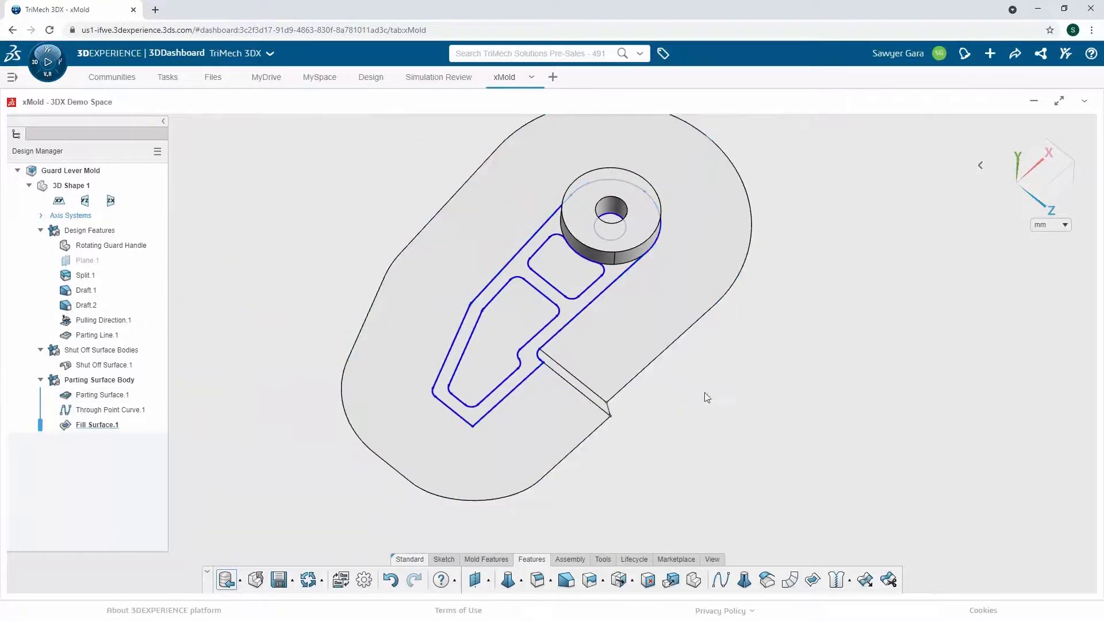
# - Sketch a corner rectangle on the part's top face enclosing the whole lever outline, then exit the sketch
pyautogui.click(493, 559)
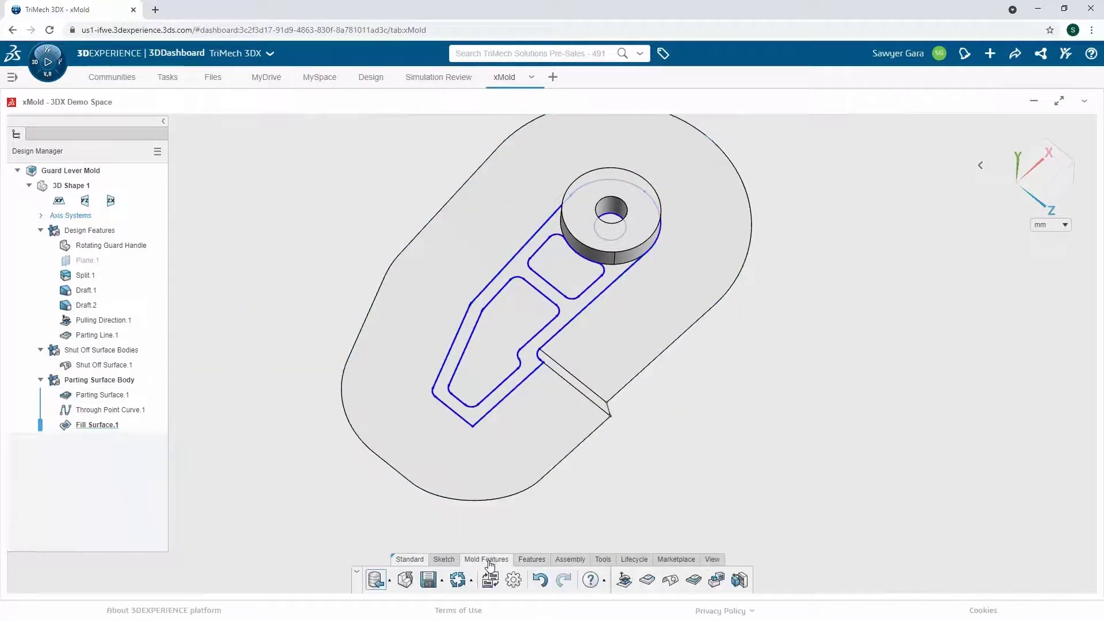
pyautogui.click(719, 582)
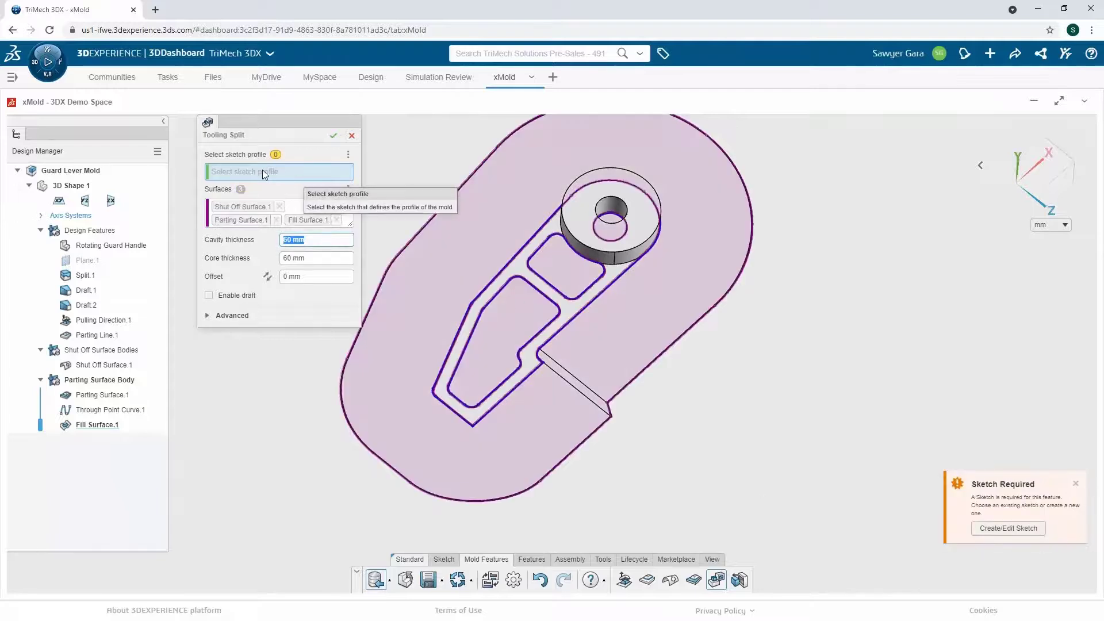
pyautogui.click(1007, 528)
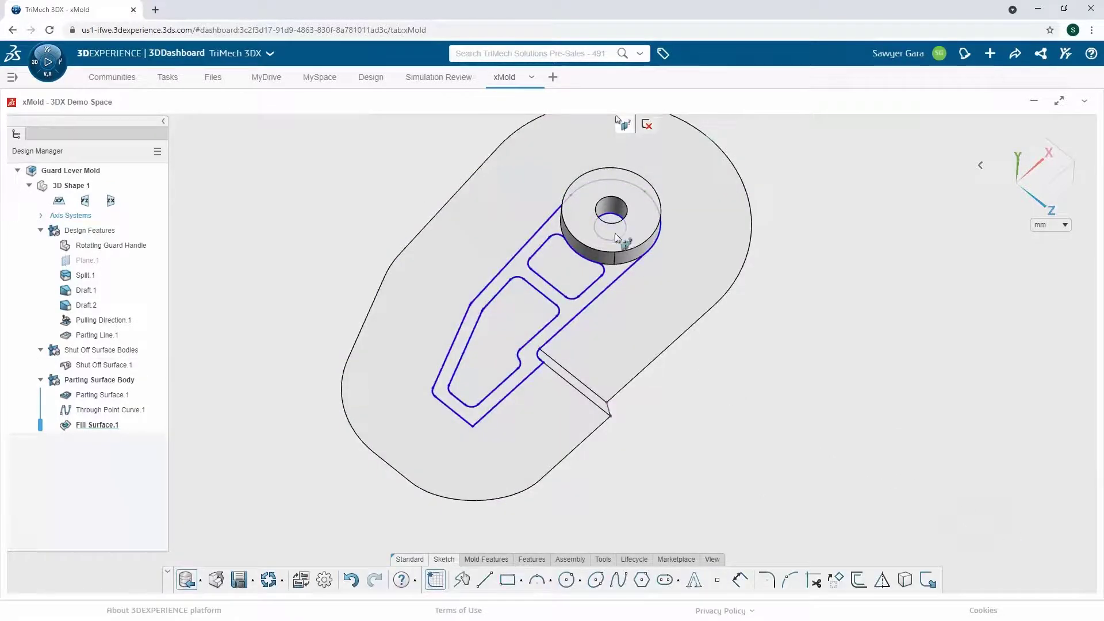
pyautogui.click(569, 311)
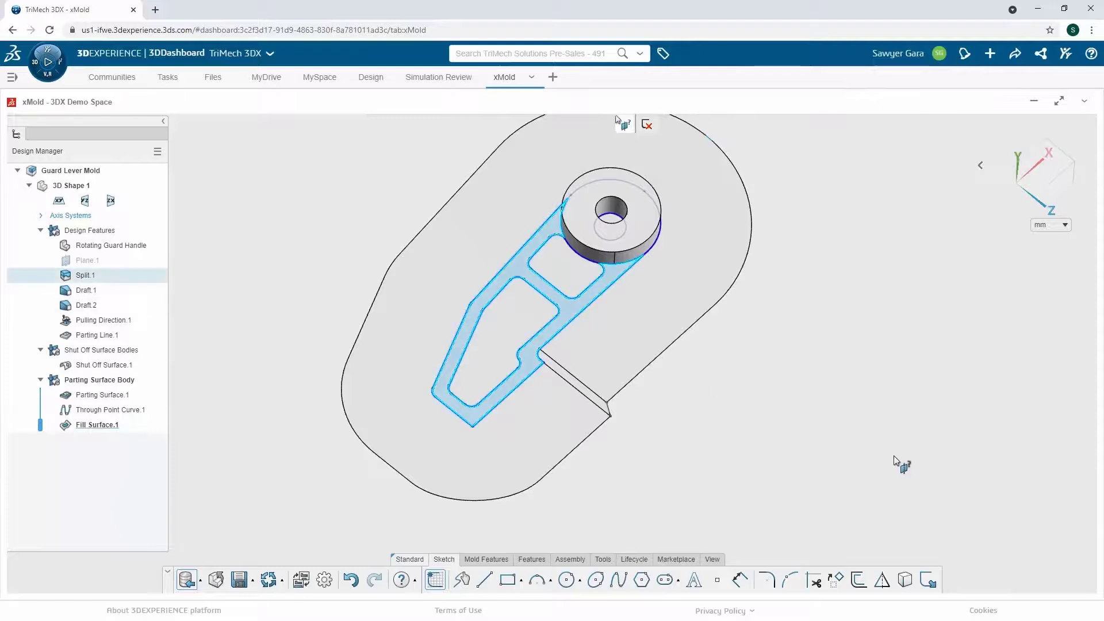
pyautogui.click(507, 579)
pyautogui.click(378, 292)
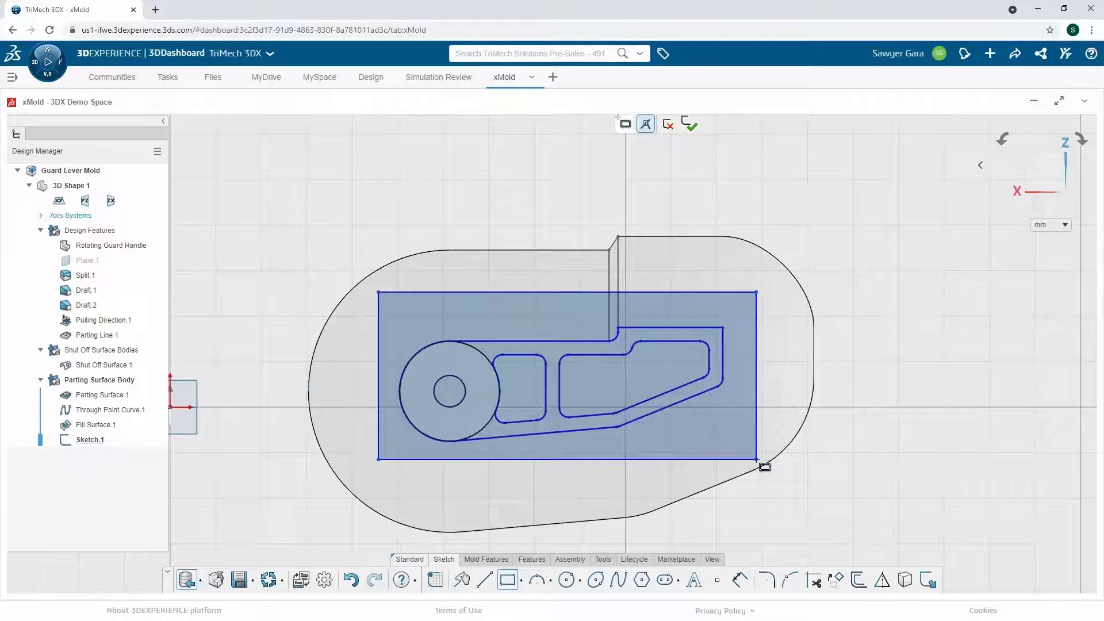
pyautogui.click(756, 458)
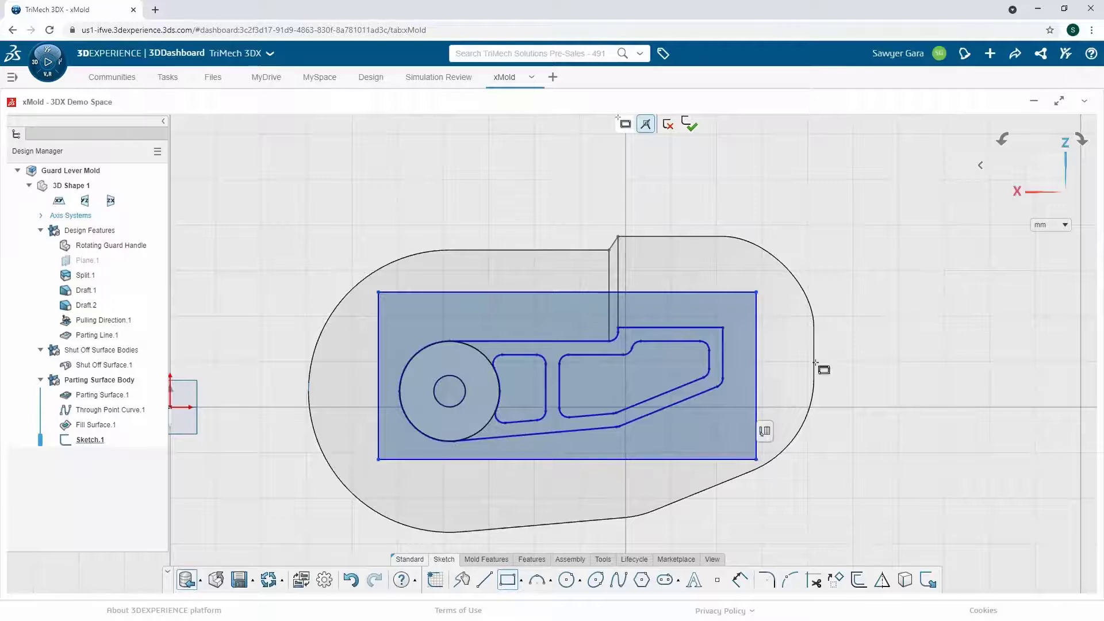
pyautogui.click(690, 124)
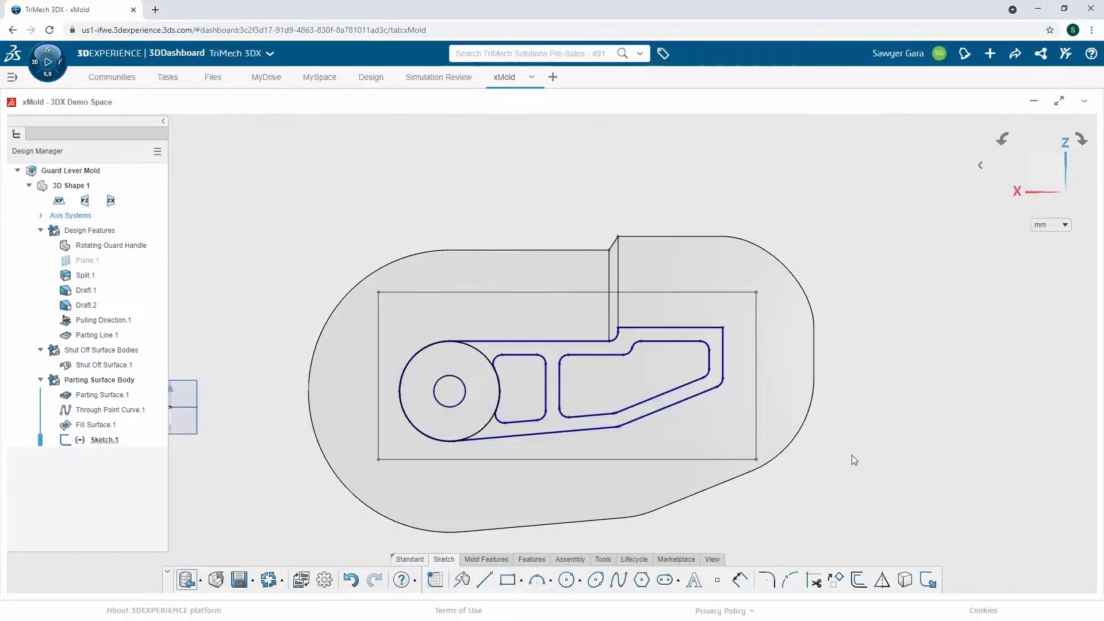
# - Set up a Tooling Split with Sketch.1 as profile and 25 mm cavity and core thickness
pyautogui.click(484, 561)
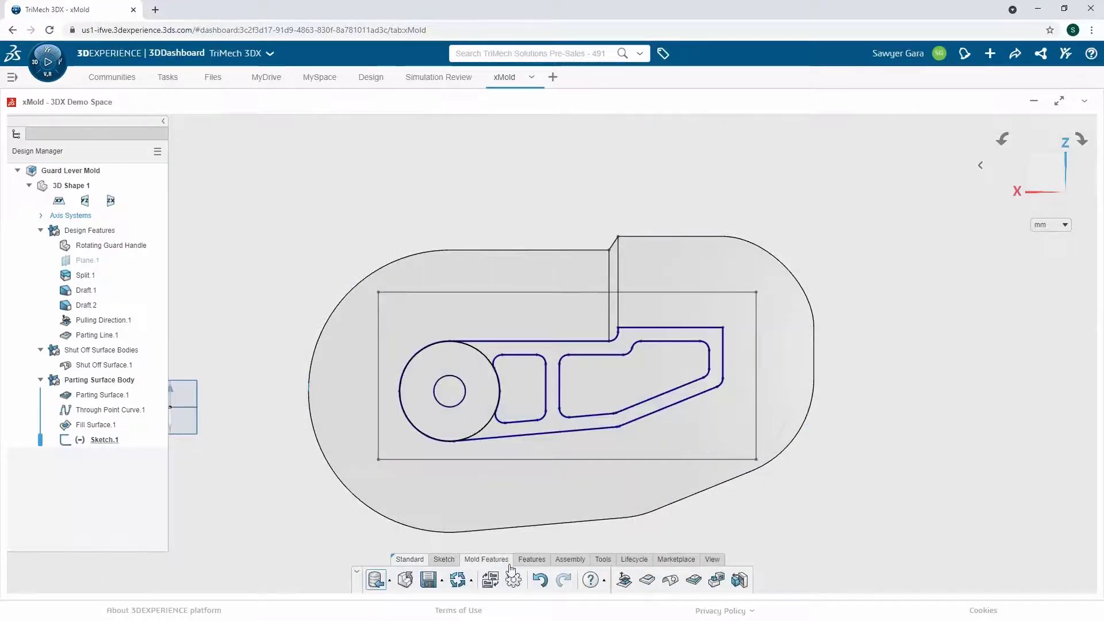
pyautogui.click(713, 583)
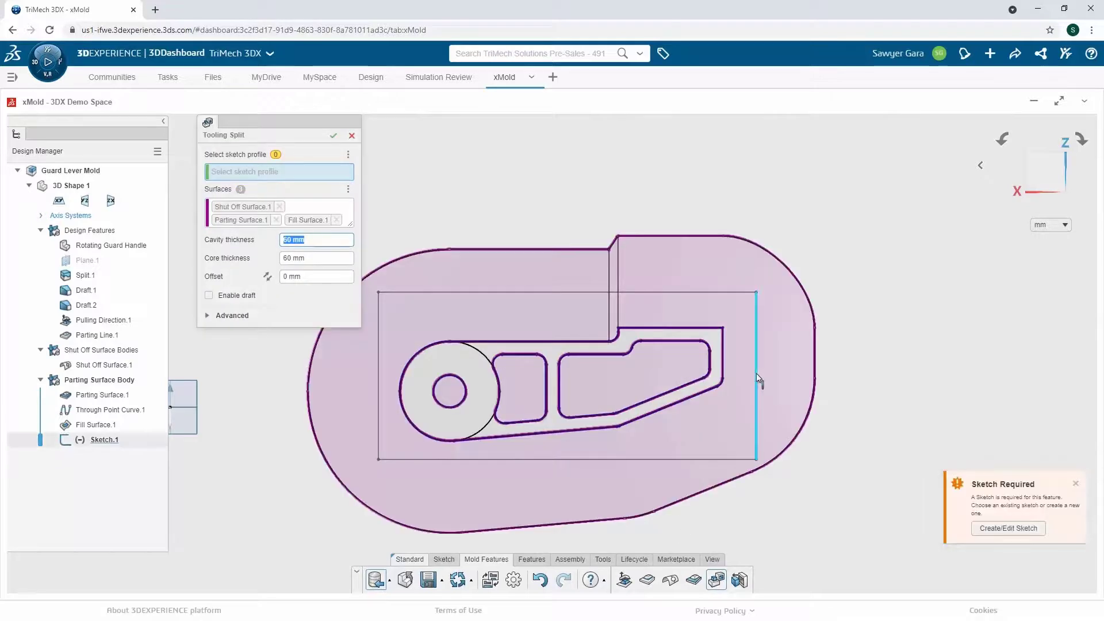
pyautogui.click(757, 374)
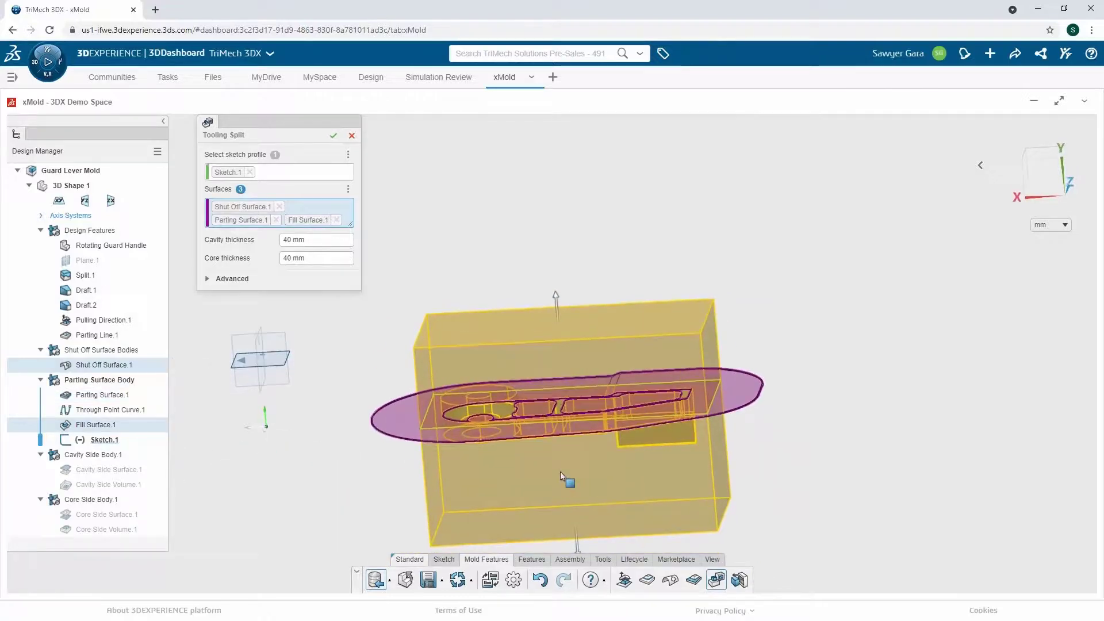
pyautogui.click(325, 239)
pyautogui.write('25')
pyautogui.click(296, 257)
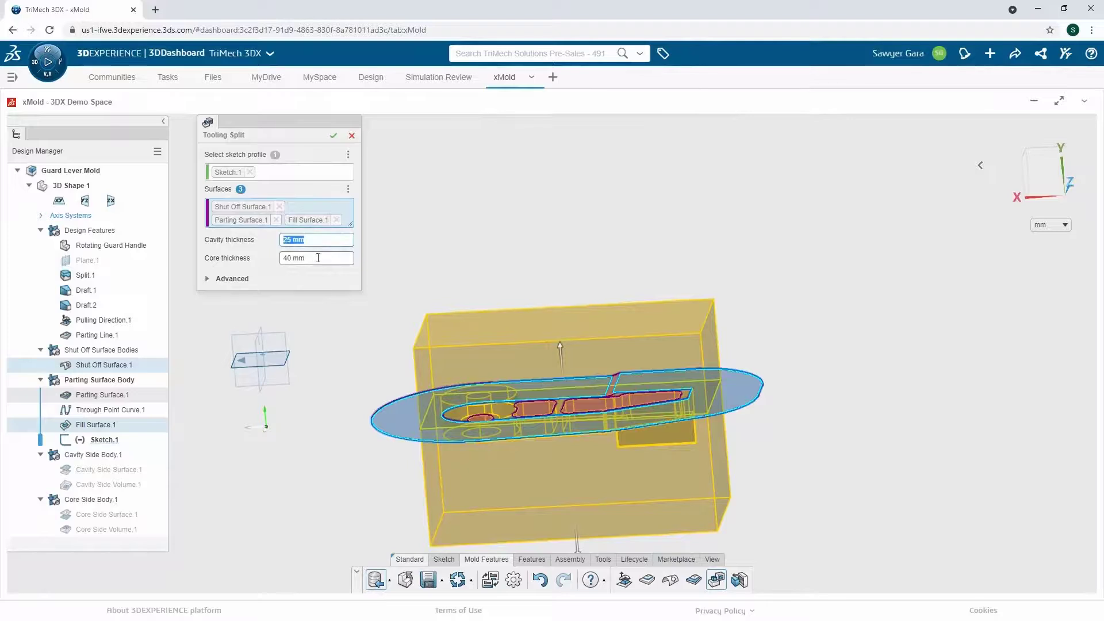
pyautogui.write('25')
pyautogui.press('Return')
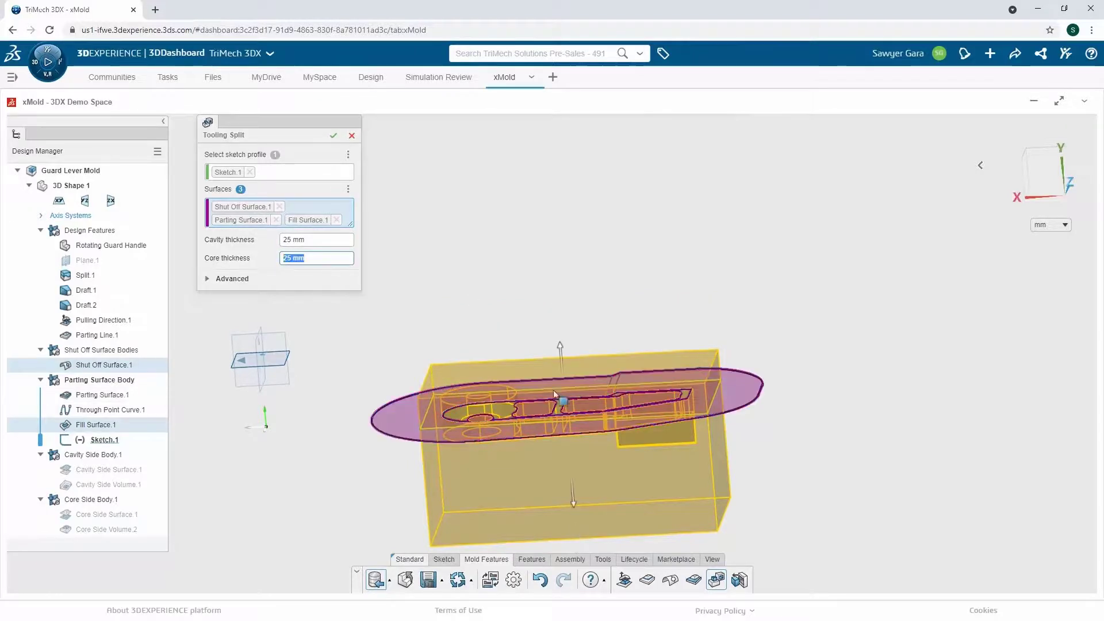
pyautogui.moveTo(553, 390); pyautogui.dragTo(558, 362, button='middle')
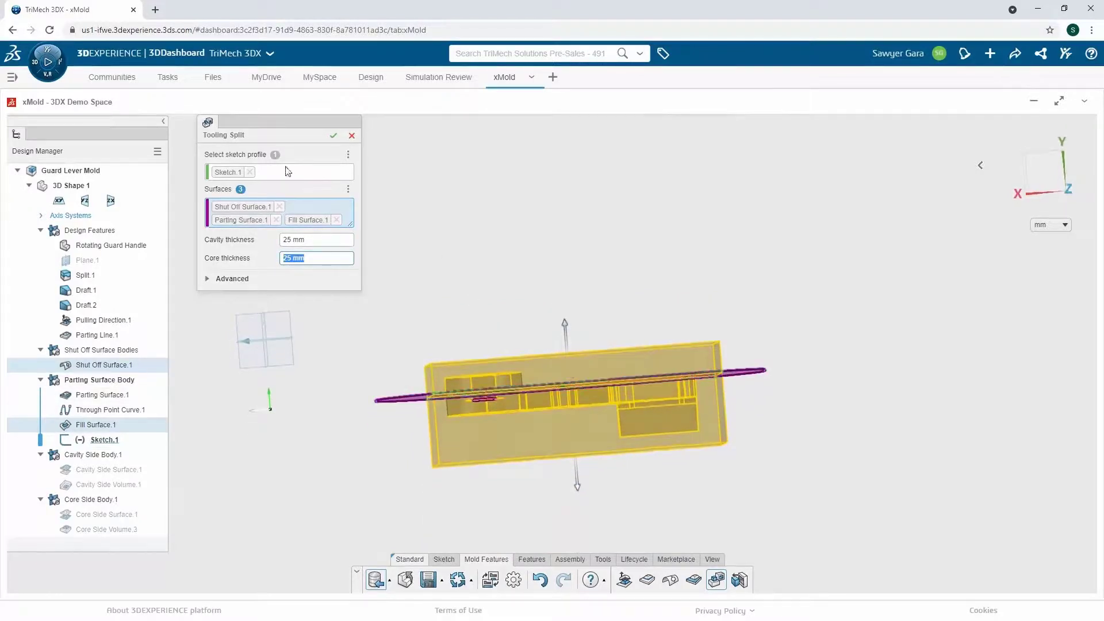
# - Confirm the split and hide Design Features, Shut Off Surfaces, Parting Surface Body and Cavity Side Body.1
pyautogui.click(333, 136)
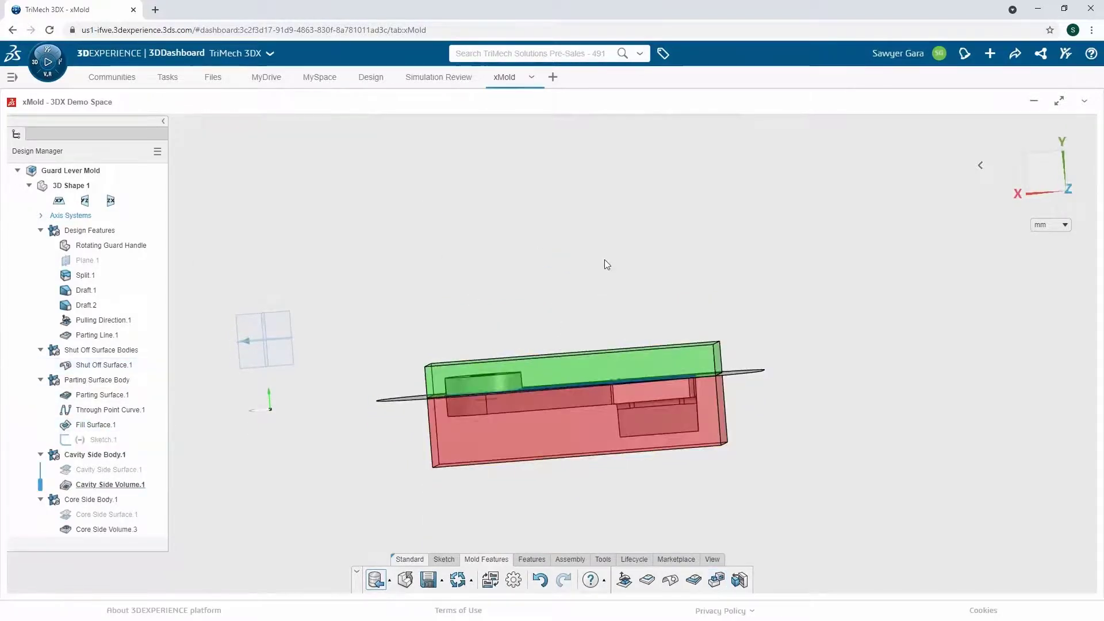
pyautogui.moveTo(605, 260); pyautogui.dragTo(611, 280, button='middle')
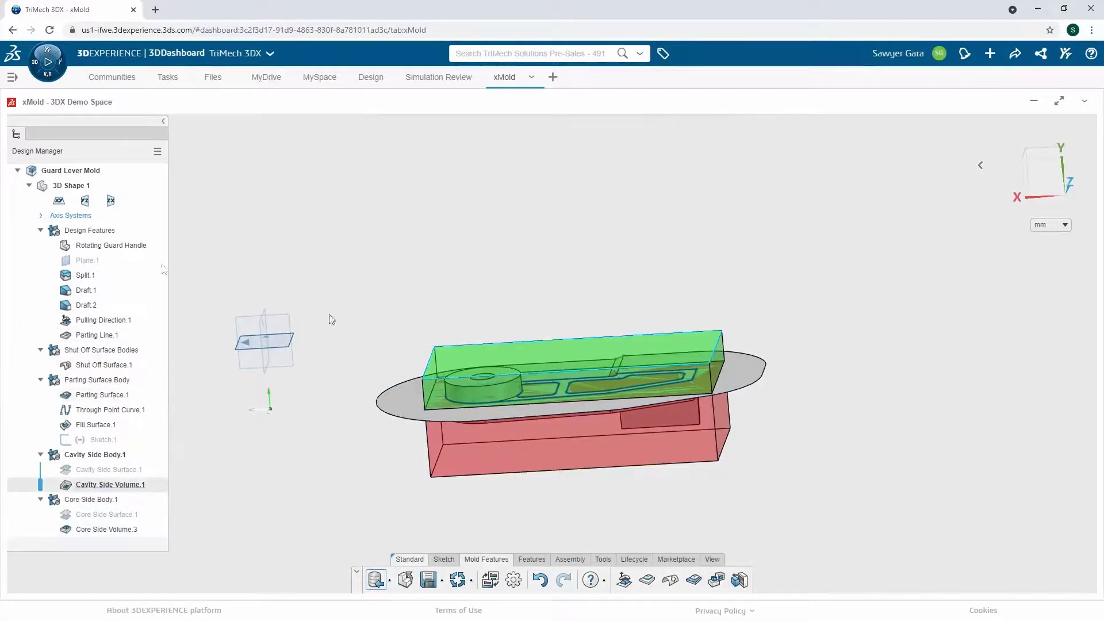
pyautogui.click(92, 231)
pyautogui.keyDown('ctrl'); pyautogui.click(99, 350); pyautogui.keyUp('ctrl')
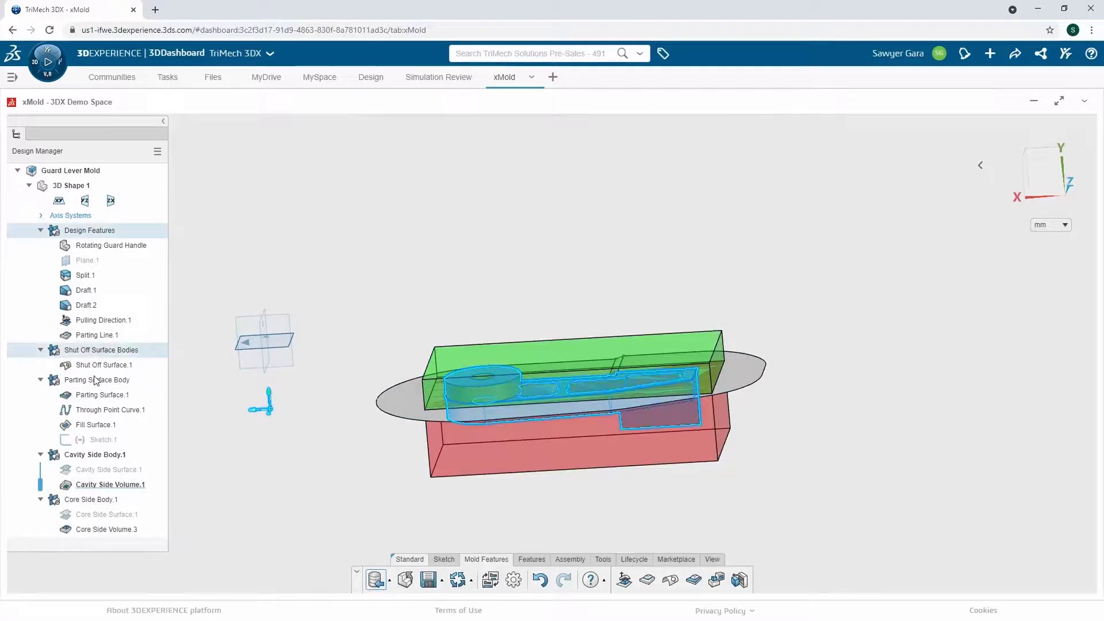
pyautogui.keyDown('ctrl'); pyautogui.click(92, 380); pyautogui.keyUp('ctrl')
pyautogui.keyDown('ctrl'); pyautogui.click(91, 456); pyautogui.keyUp('ctrl')
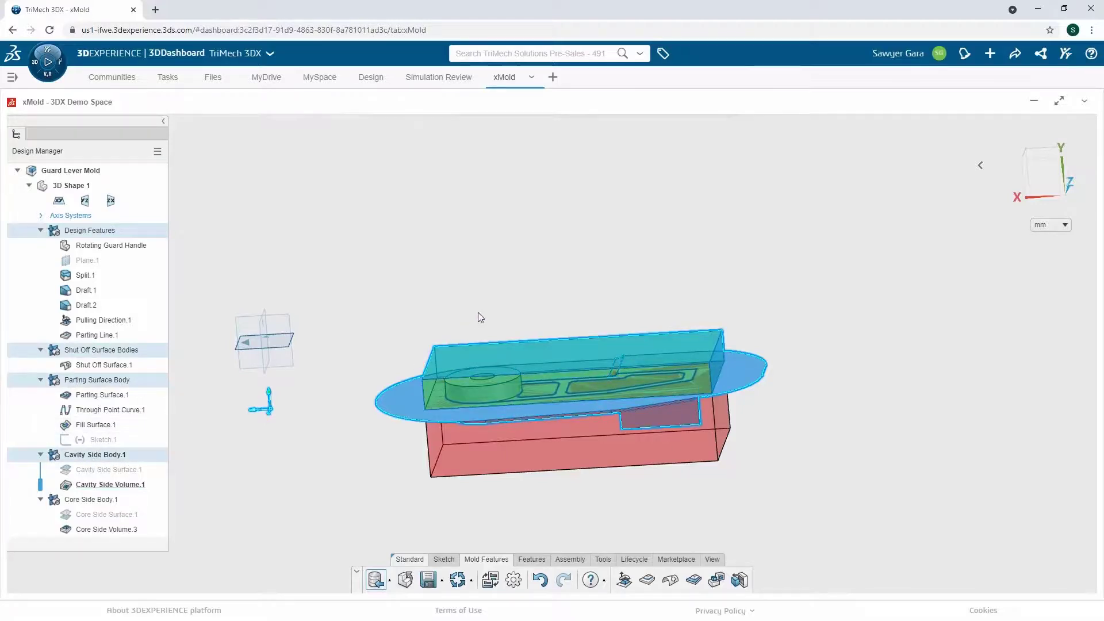
pyautogui.hotkey('ctrl', 'h')
# - Orbit and zoom onto the red core block to show its lever impression
pyautogui.moveTo(626, 271); pyautogui.dragTo(540, 478, button='middle')
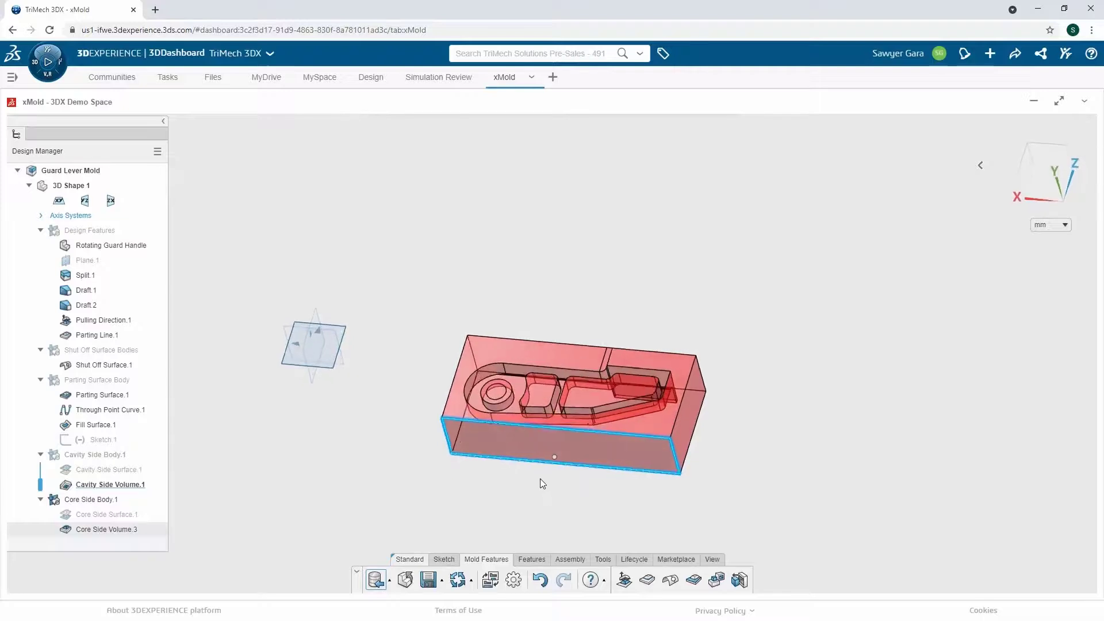
pyautogui.scroll(5, 541, 476)
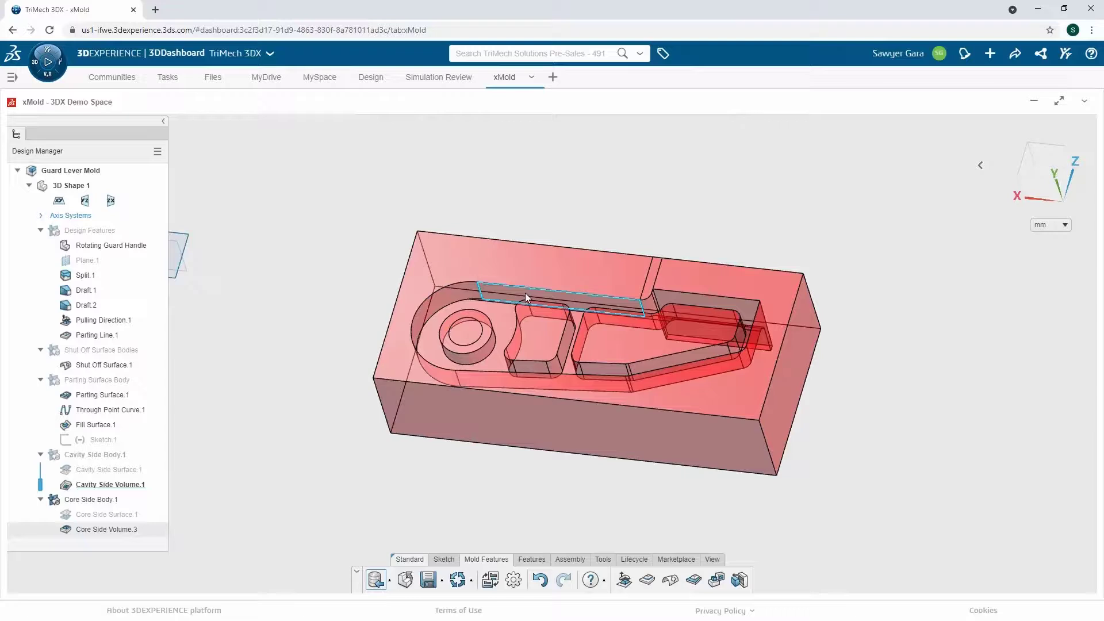
pyautogui.click(603, 559)
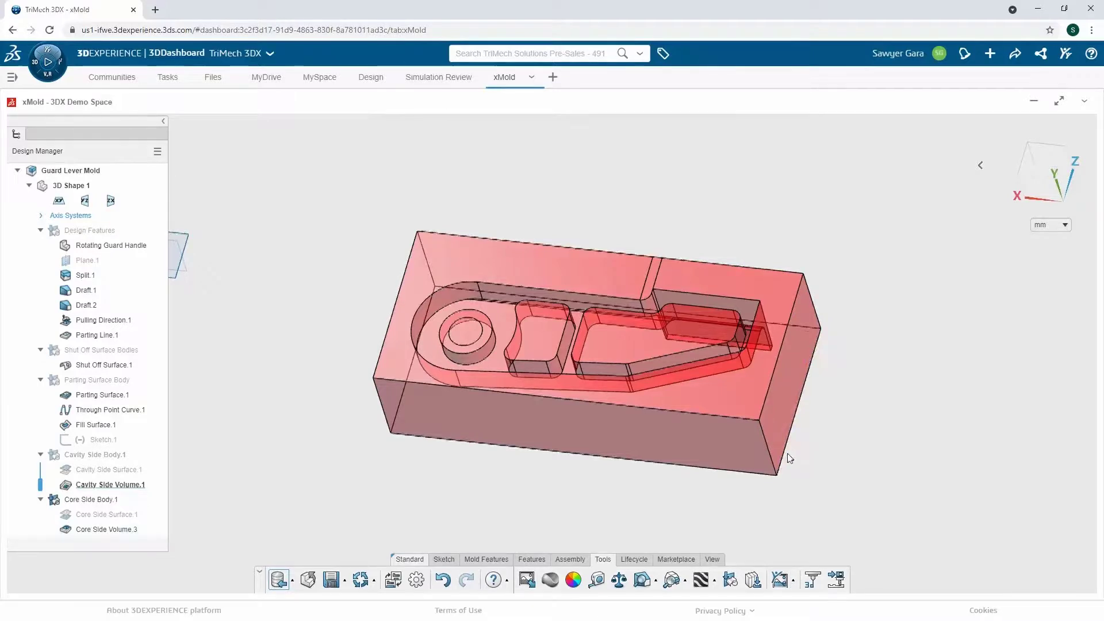
# - Save the mold and start sharing it as 3D
pyautogui.moveTo(787, 475); pyautogui.dragTo(789, 481, button='middle')
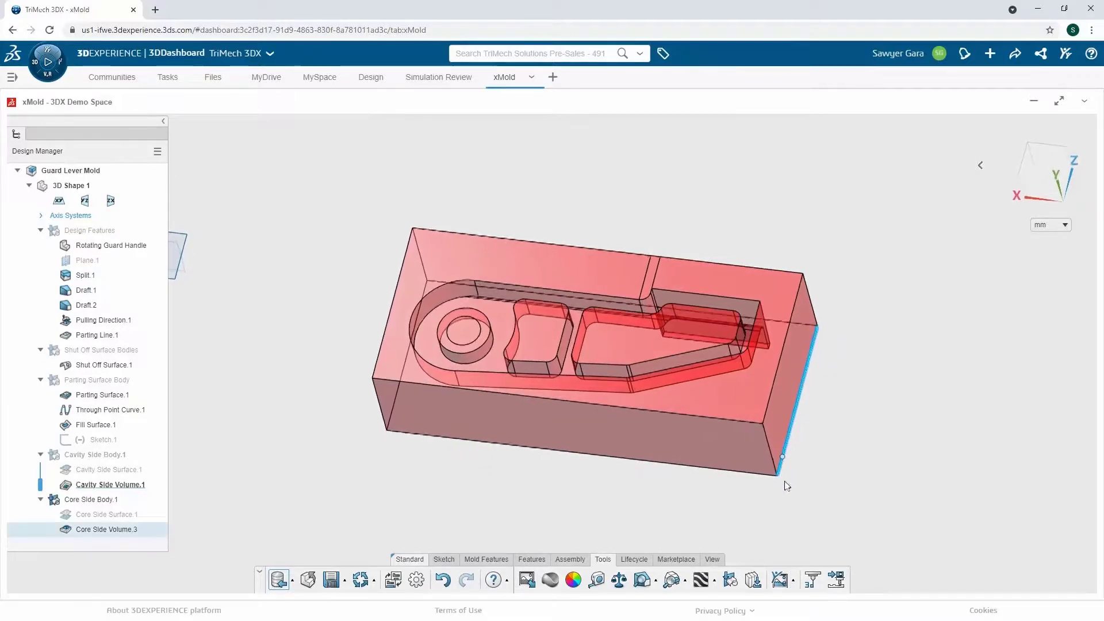
pyautogui.click(792, 582)
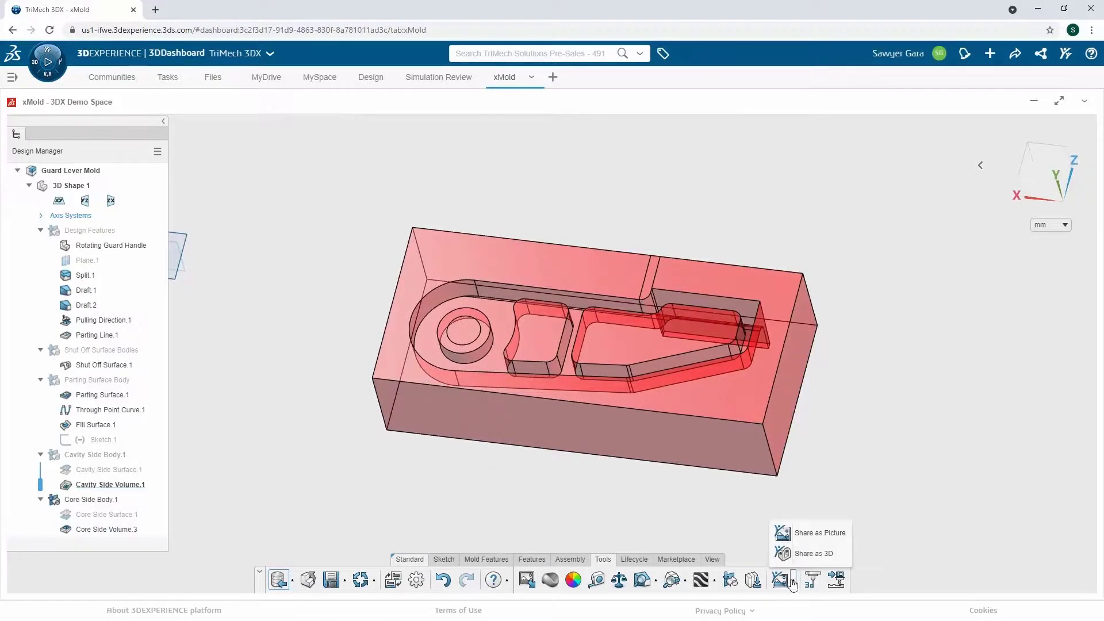
pyautogui.click(825, 554)
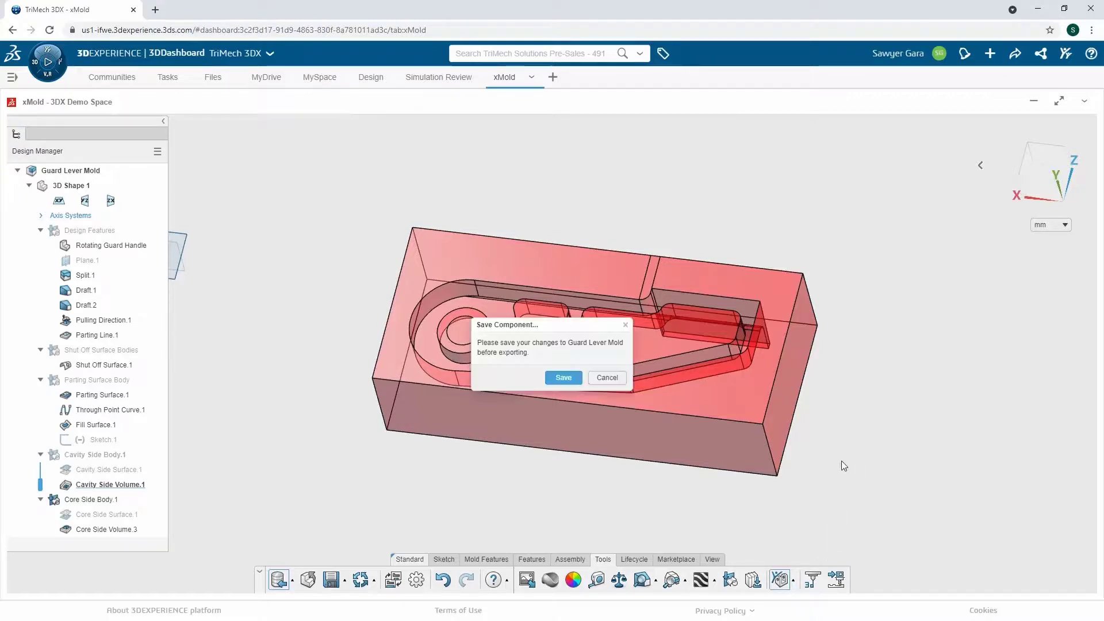
pyautogui.click(553, 377)
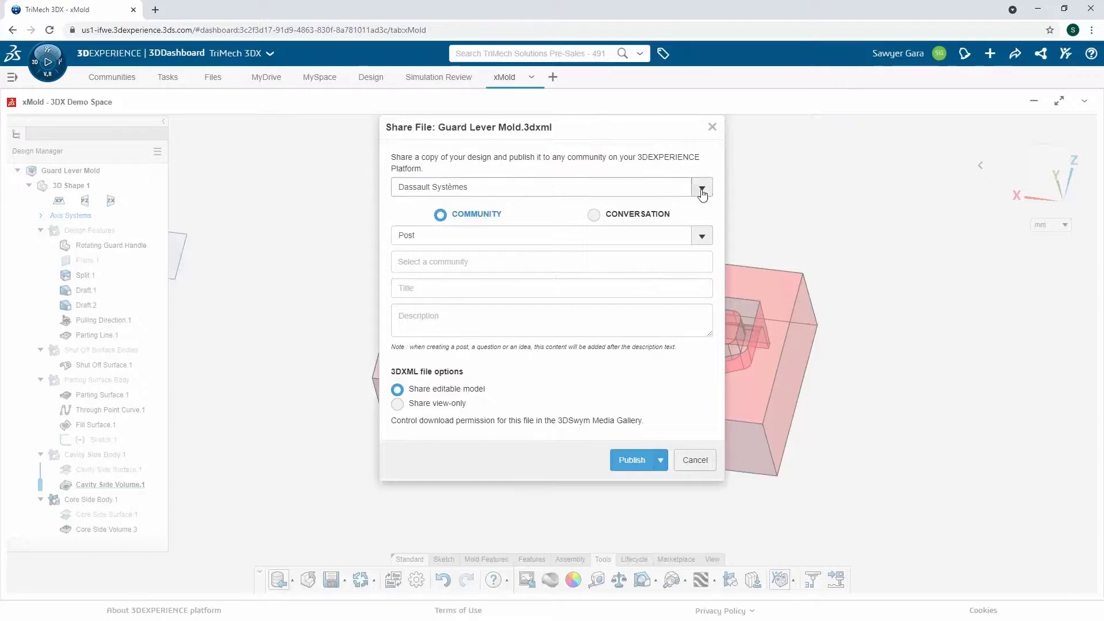
# - Publish the mold view-only as 'Mold Created!' to the Circular Saw Project community
pyautogui.click(703, 187)
pyautogui.click(565, 259)
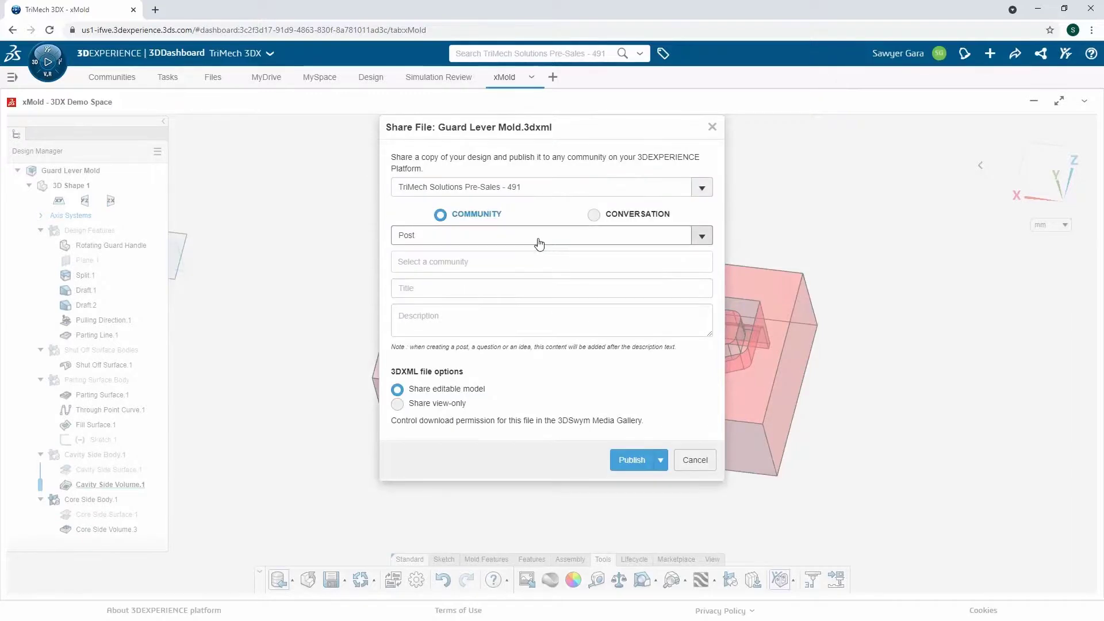
pyautogui.click(502, 261)
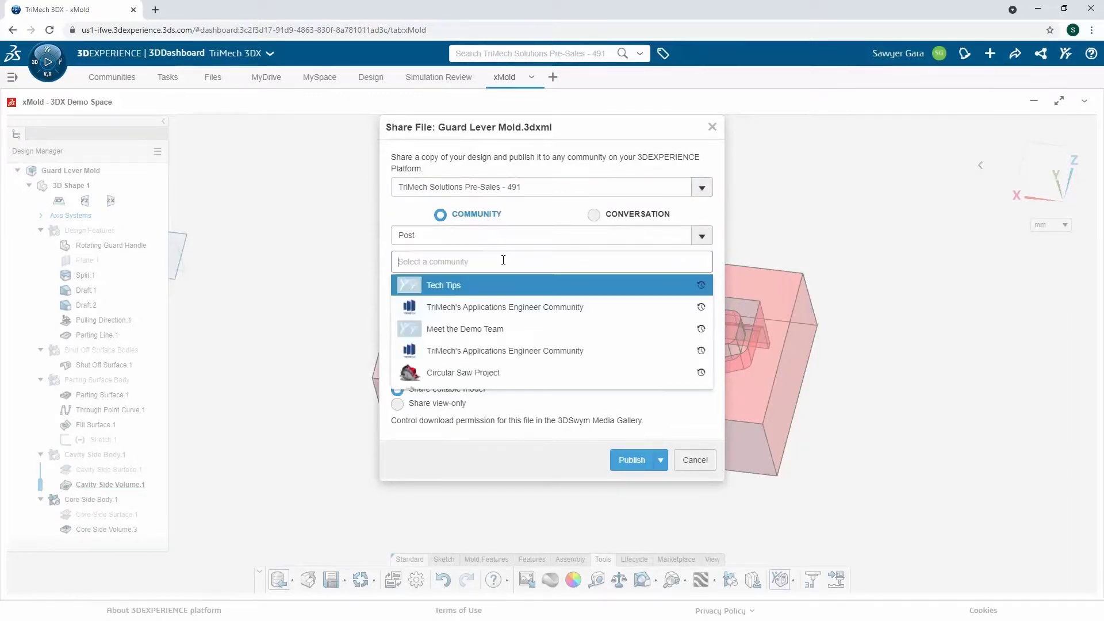
pyautogui.click(443, 374)
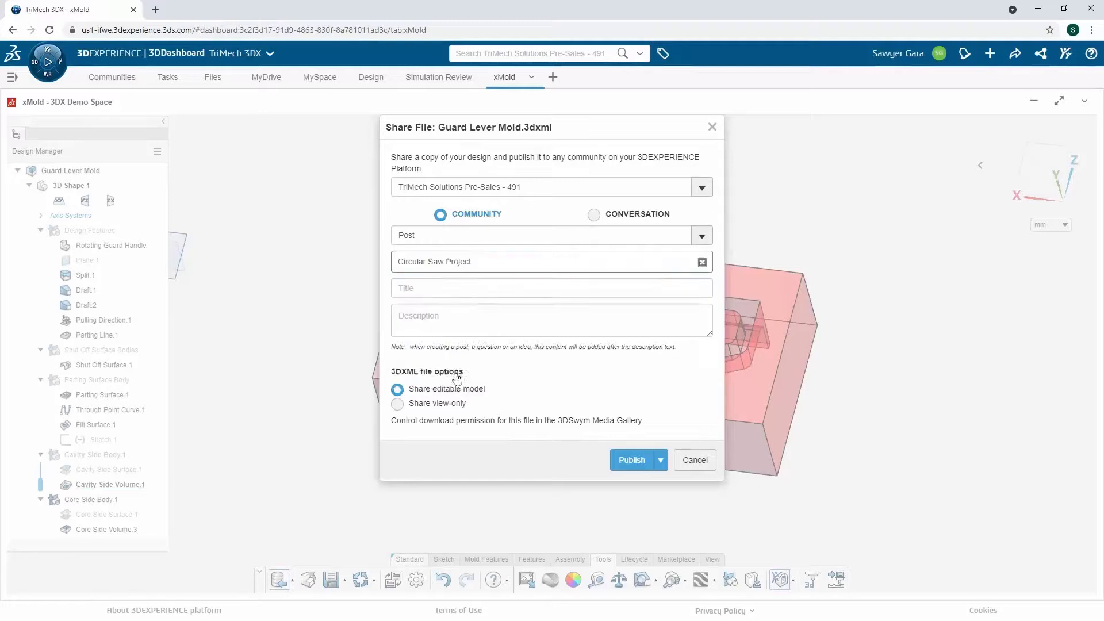
pyautogui.click(456, 290)
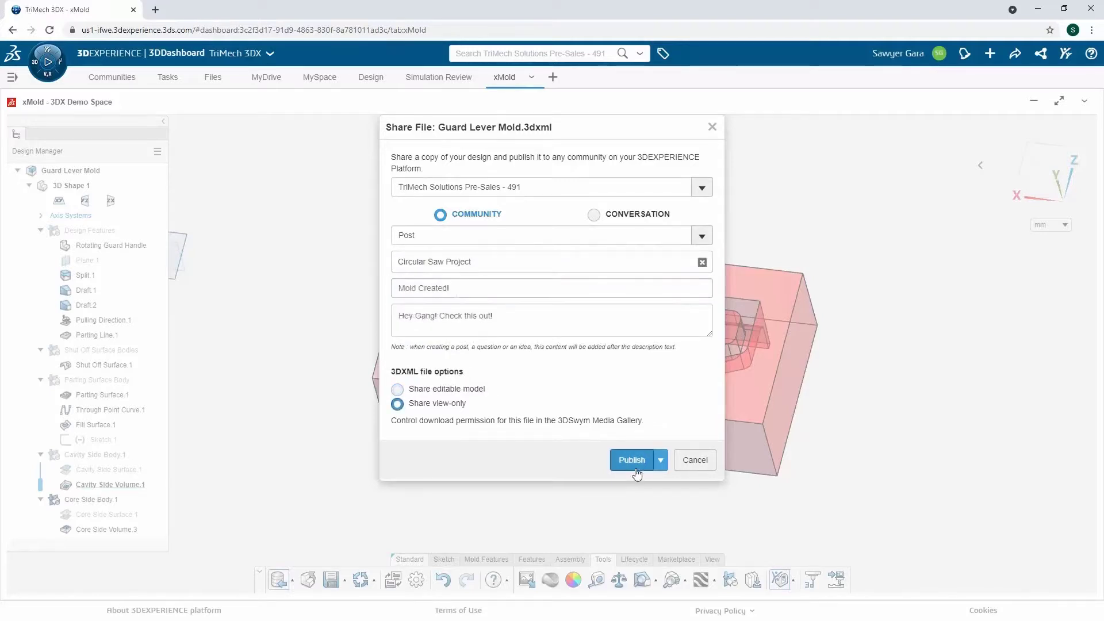
pyautogui.click(632, 460)
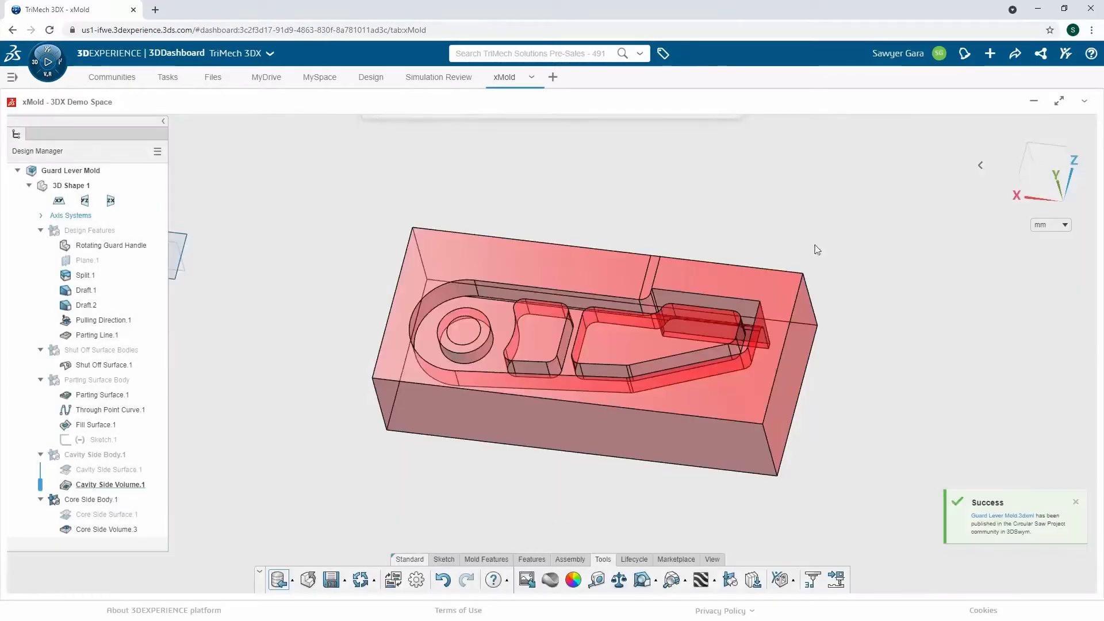
# - Move the Create Mold for Guard Lever task to Completed on the task board
pyautogui.click(114, 78)
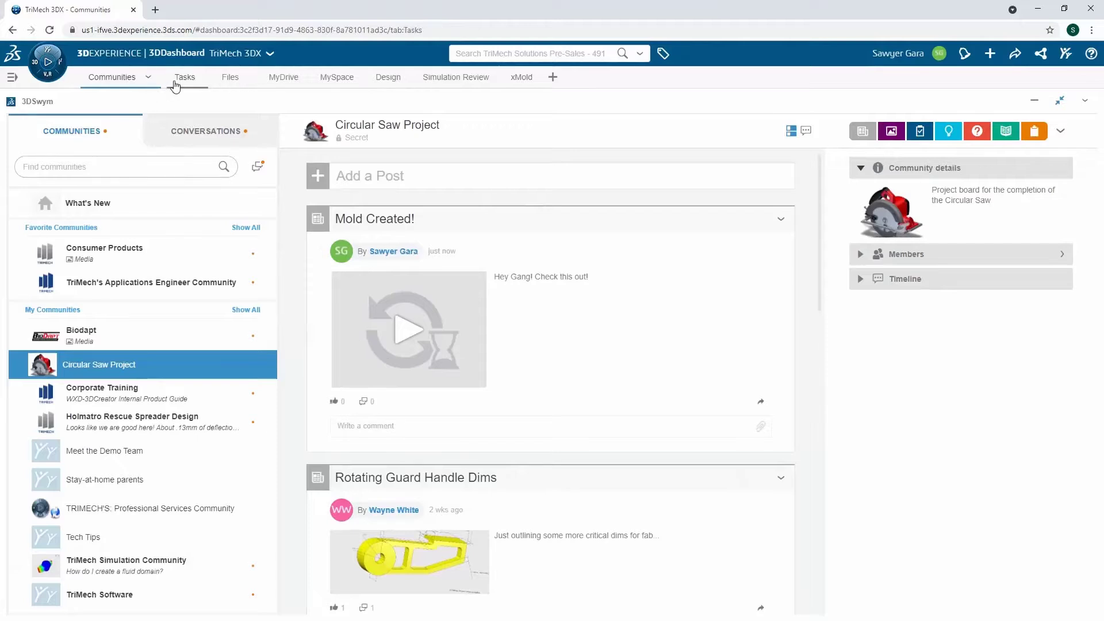
pyautogui.click(175, 82)
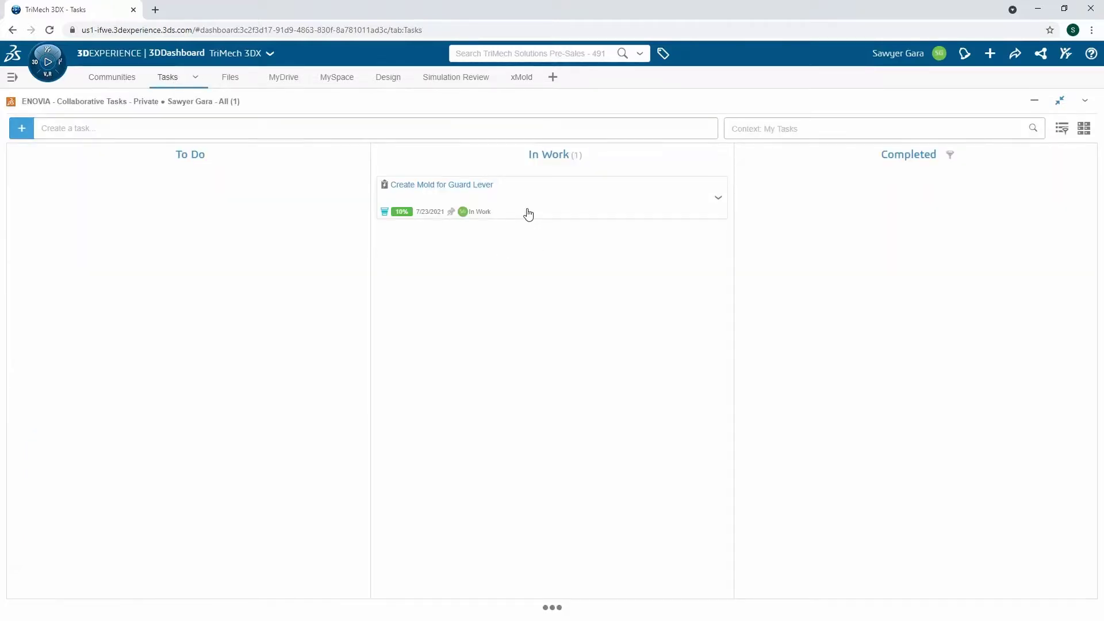
pyautogui.moveTo(529, 214); pyautogui.dragTo(976, 217)
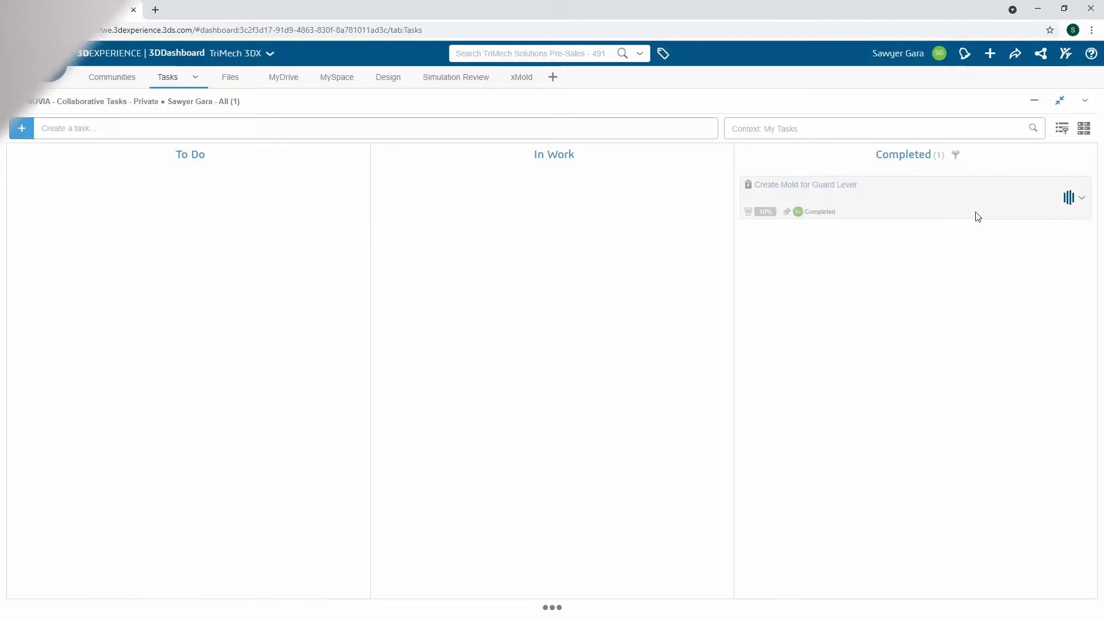